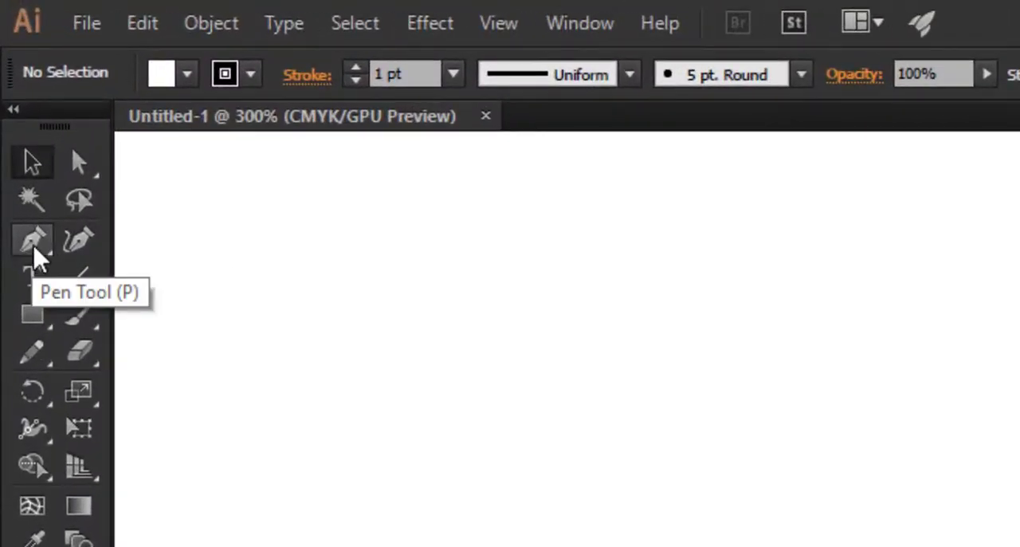
Step: Draw a closed, right-pointing triangle with the Pen tool, with two slanted sides about 93 pt and 92 pt long
left_click(34, 249)
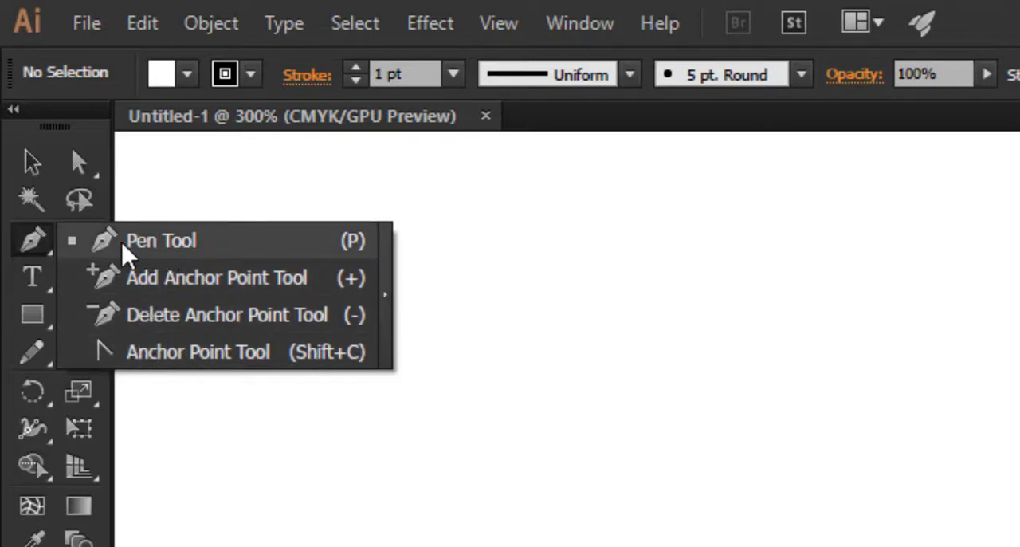
left_click(169, 249)
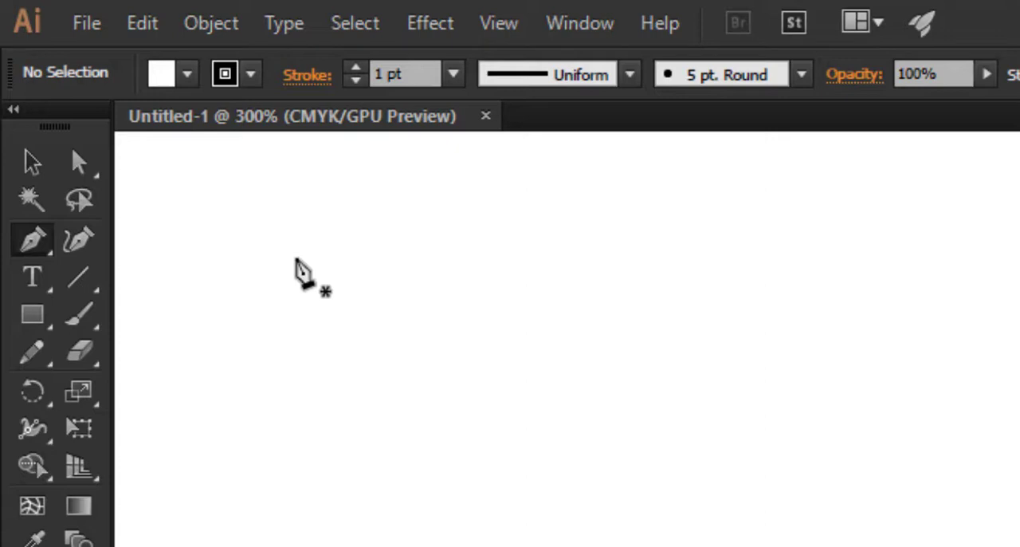
left_click(296, 258)
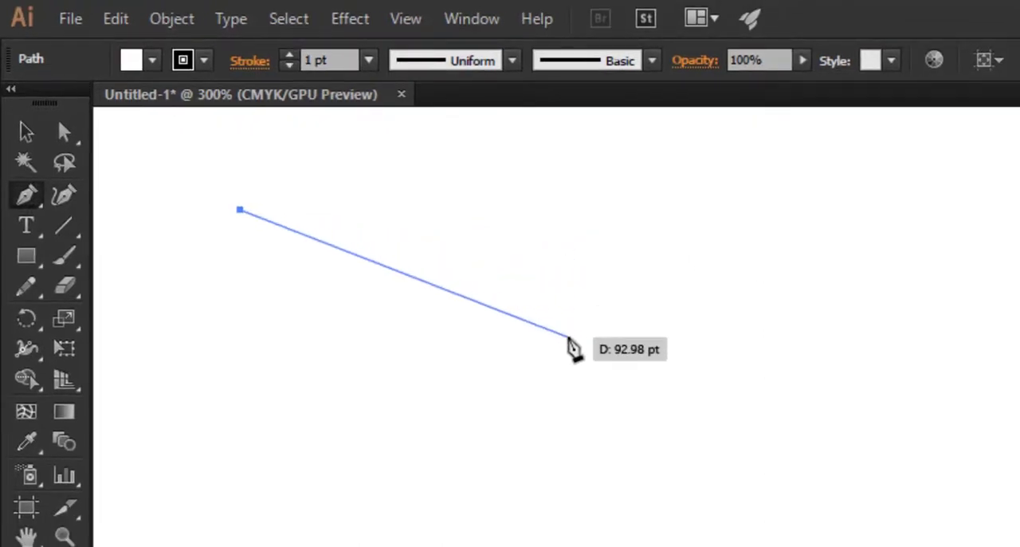
left_click(568, 337)
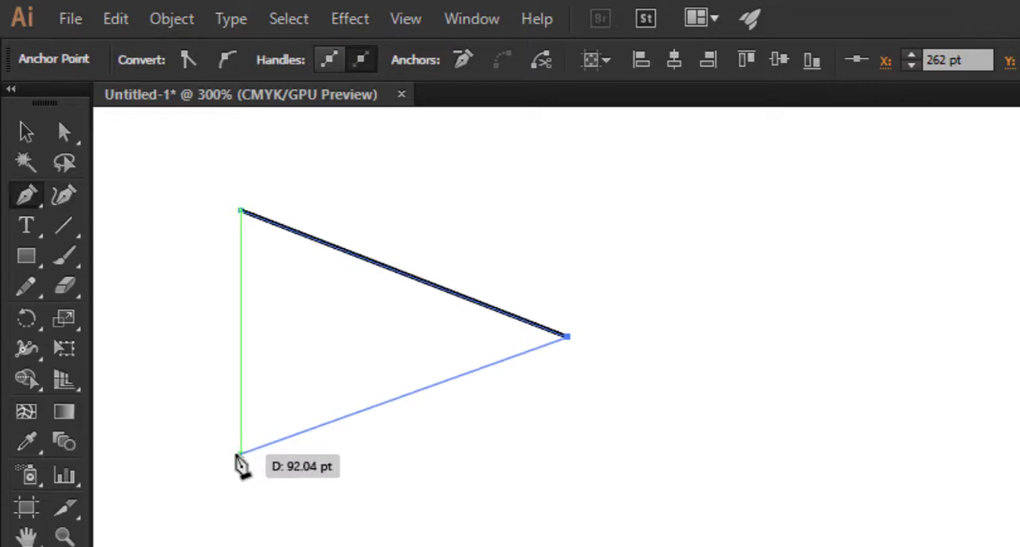
left_click(240, 453)
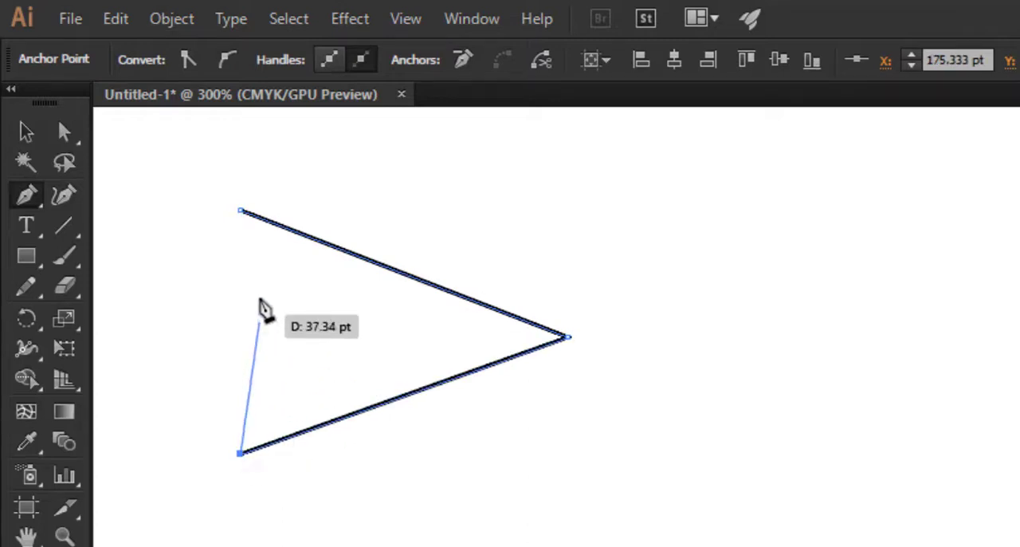
left_click(241, 211)
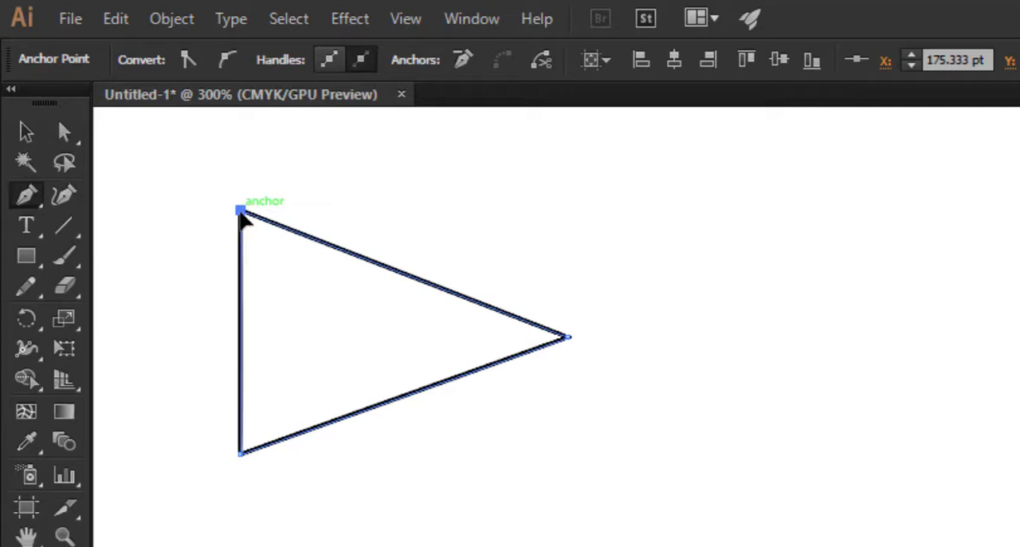
Step: Draw a closed rectangle about 109 pt wide and 65 pt high beside the triangle, aligned with its upper and lower corners
scroll(560, 423, "down", 1)
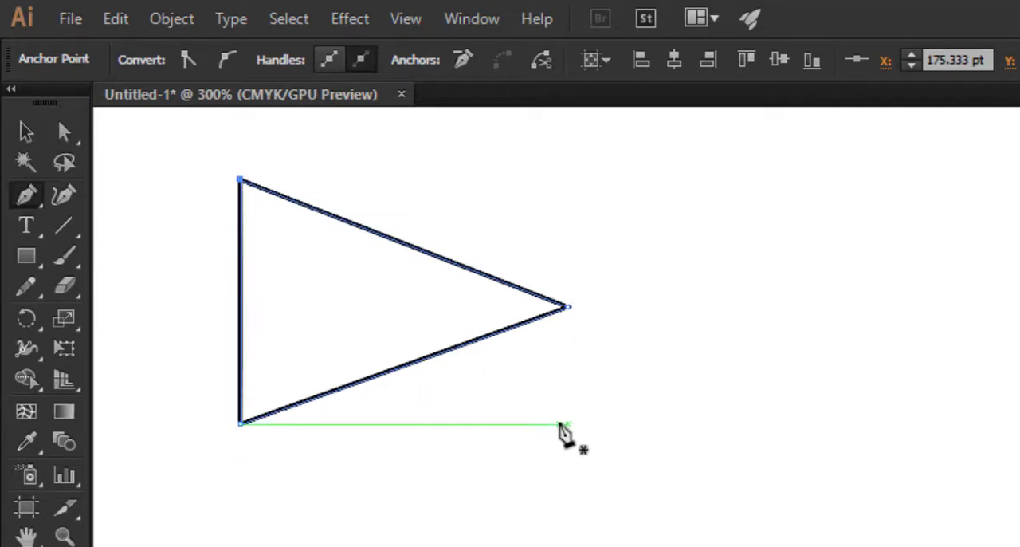
scroll(560, 424, "up", 2)
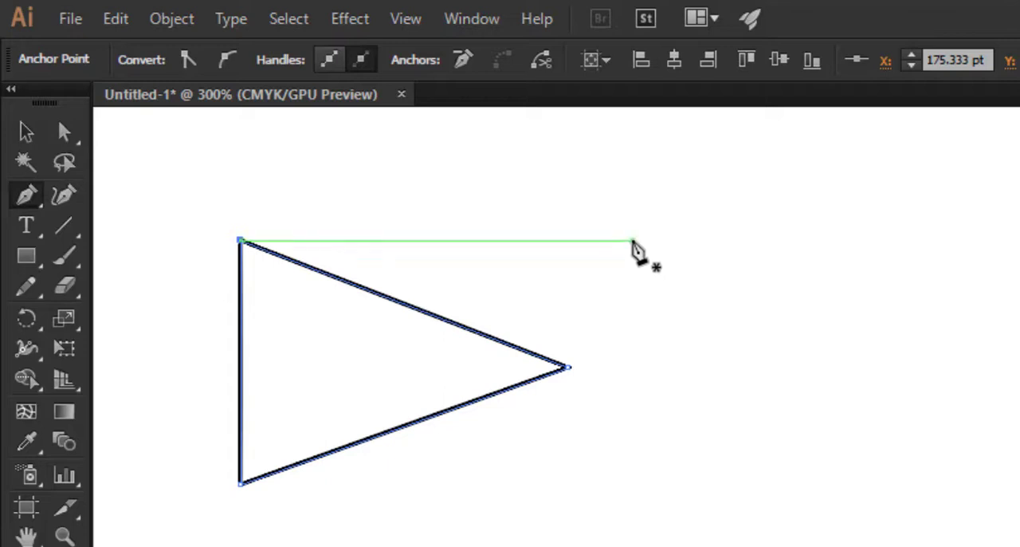
left_click(642, 240)
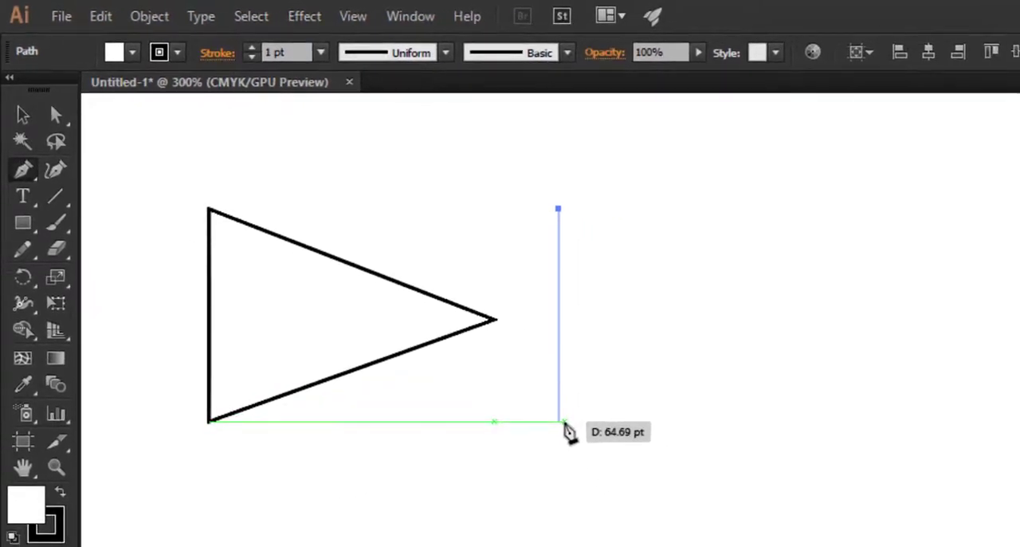
left_click(560, 423)
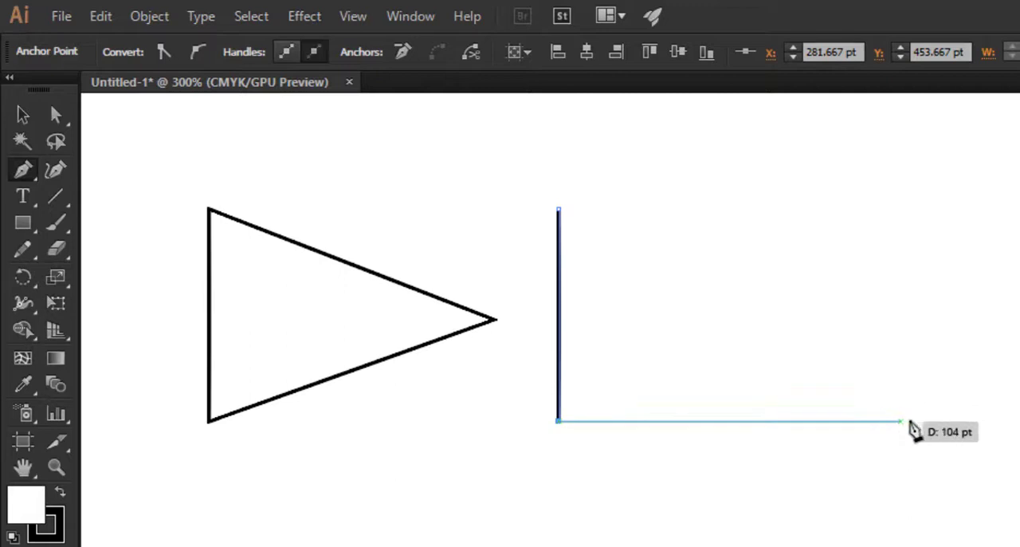
left_click(917, 422)
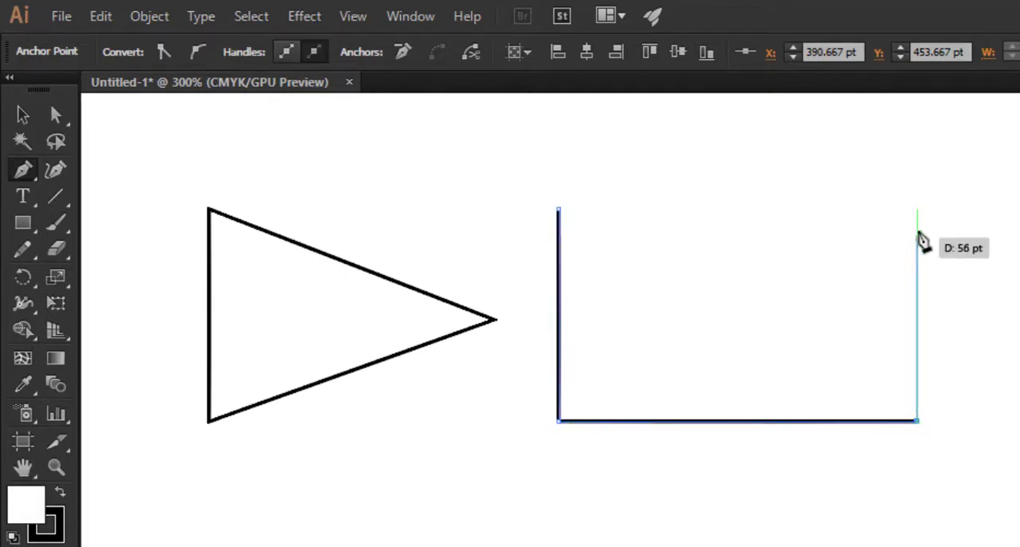
left_click(917, 210)
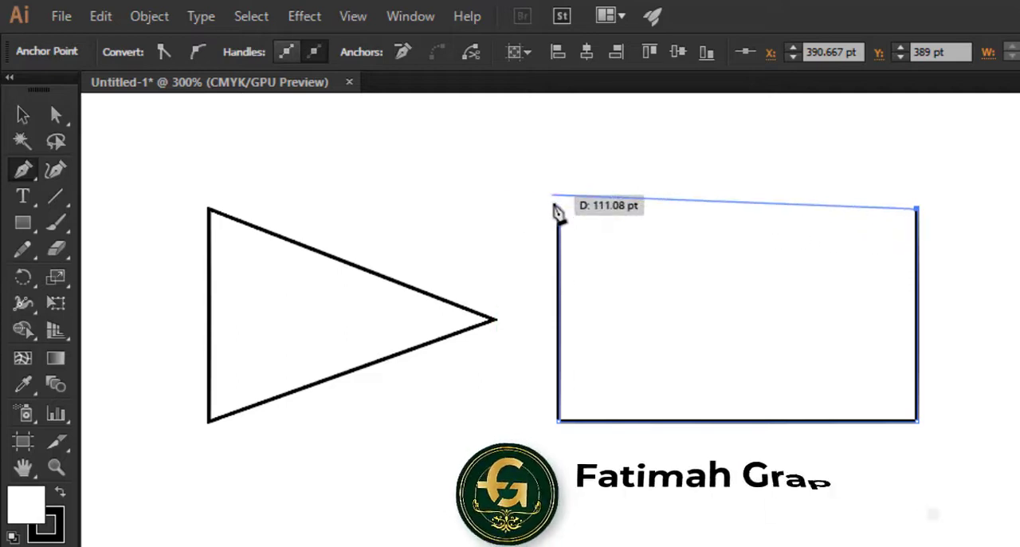
left_click(558, 210)
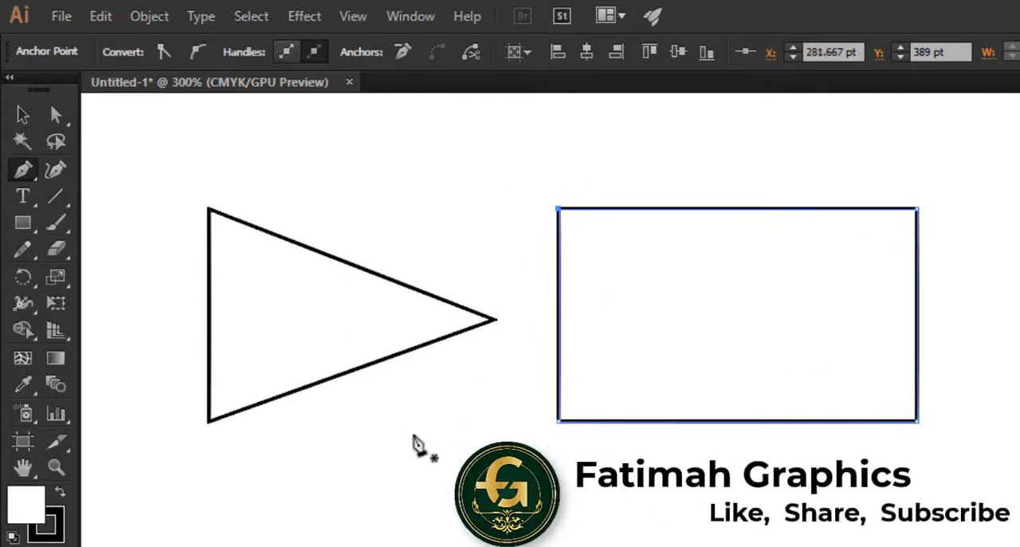
Step: Fill the triangle with the dark red swatch
key("v")
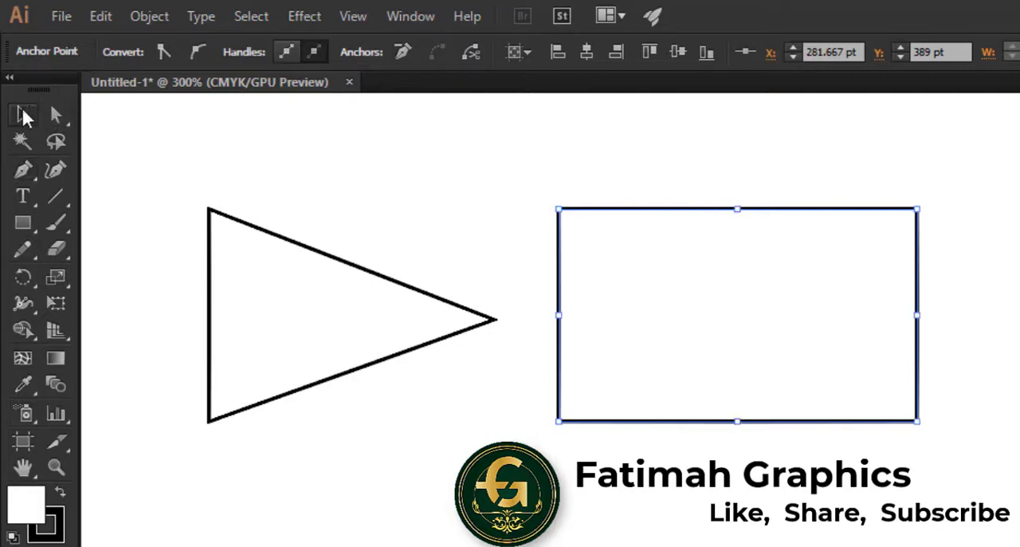
left_click(277, 288)
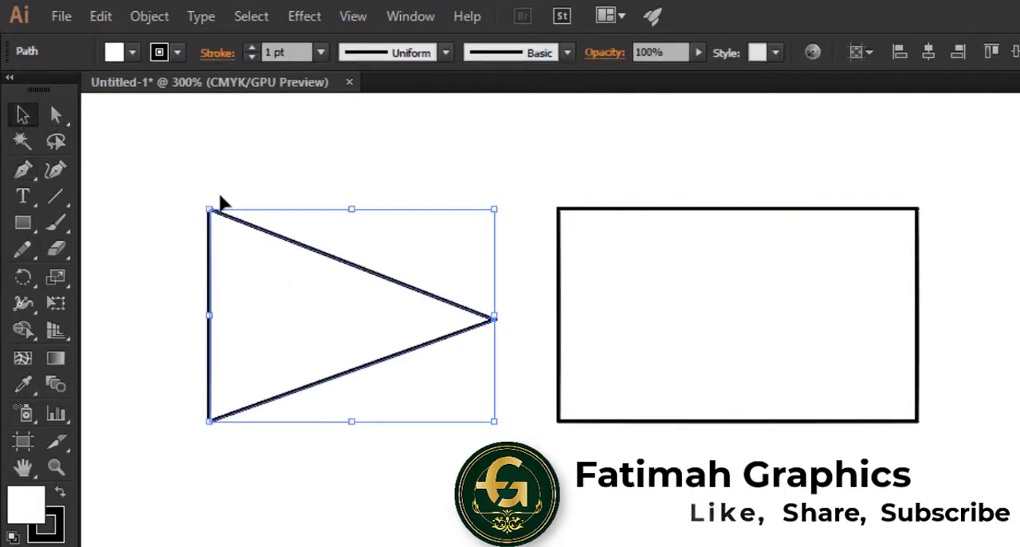
left_click(132, 53)
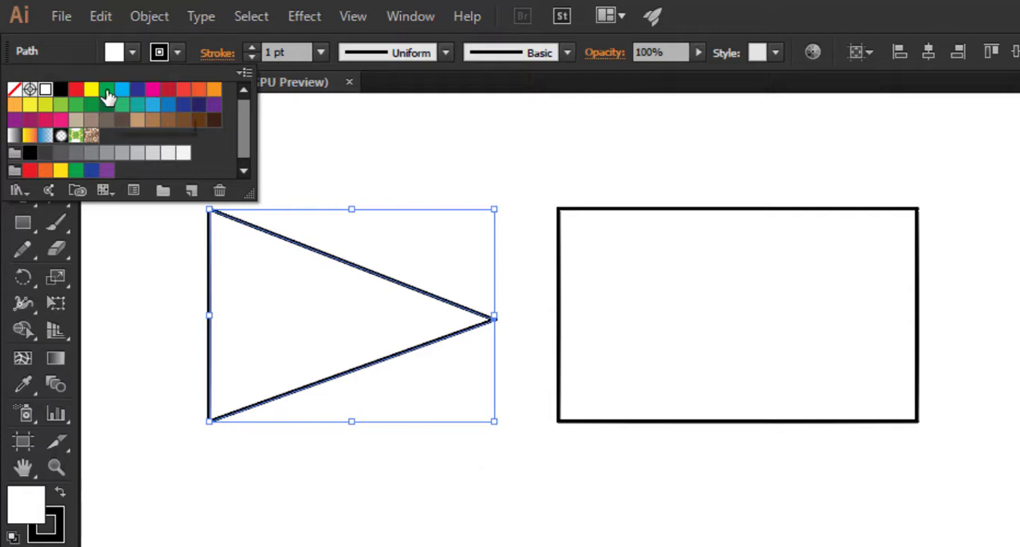
left_click(168, 90)
left_click(643, 333)
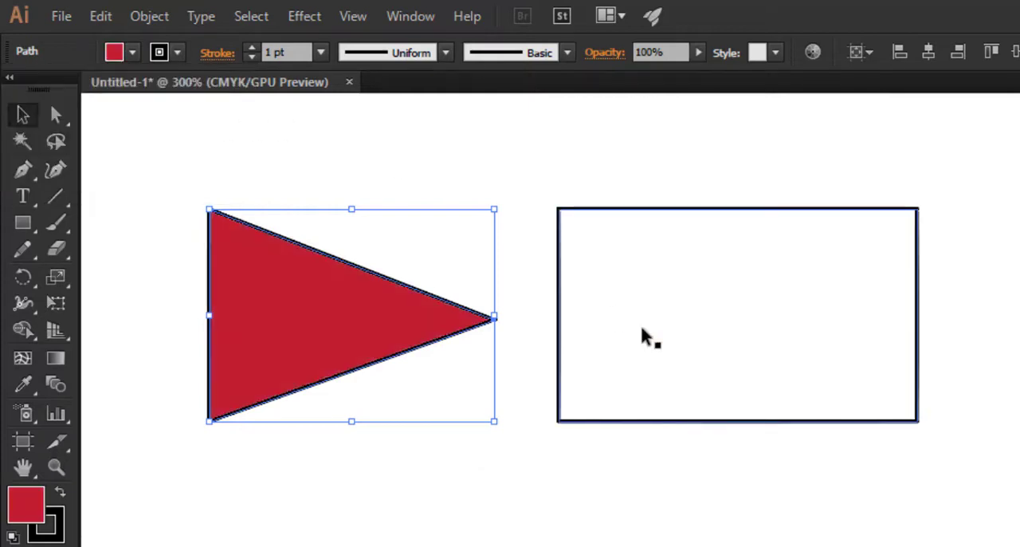
Step: Fill the rectangle with the dark blue swatch and deselect it
left_click(660, 310)
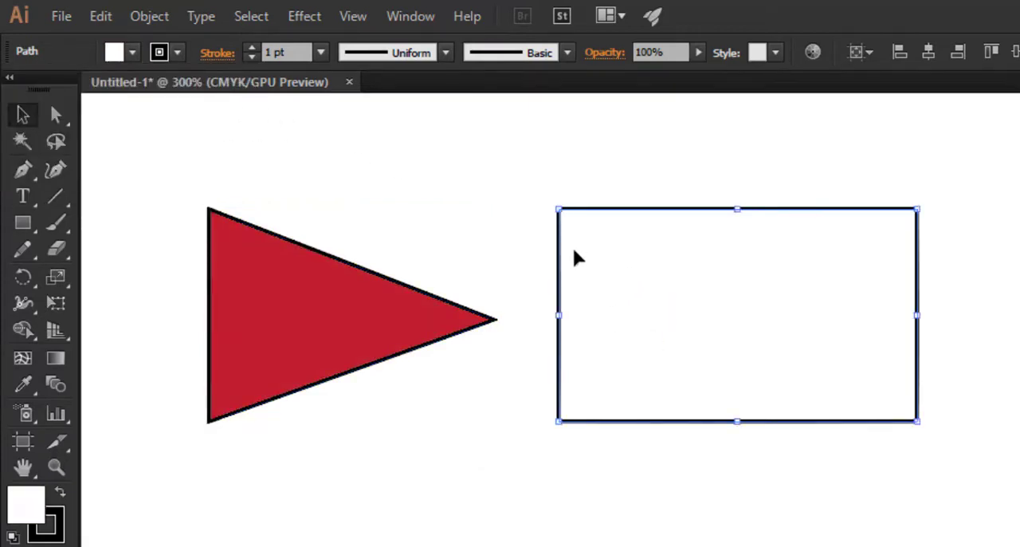
left_click(125, 52)
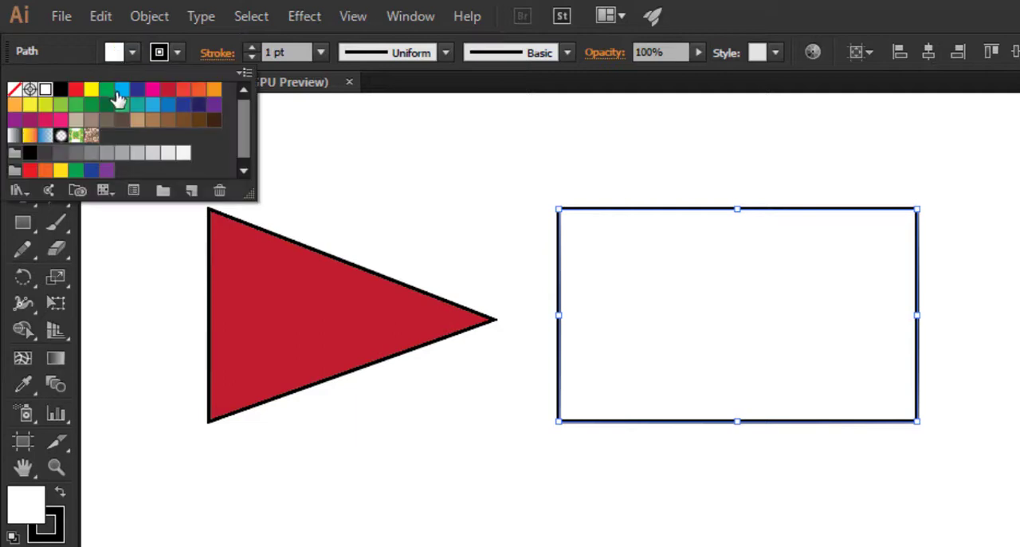
left_click(144, 91)
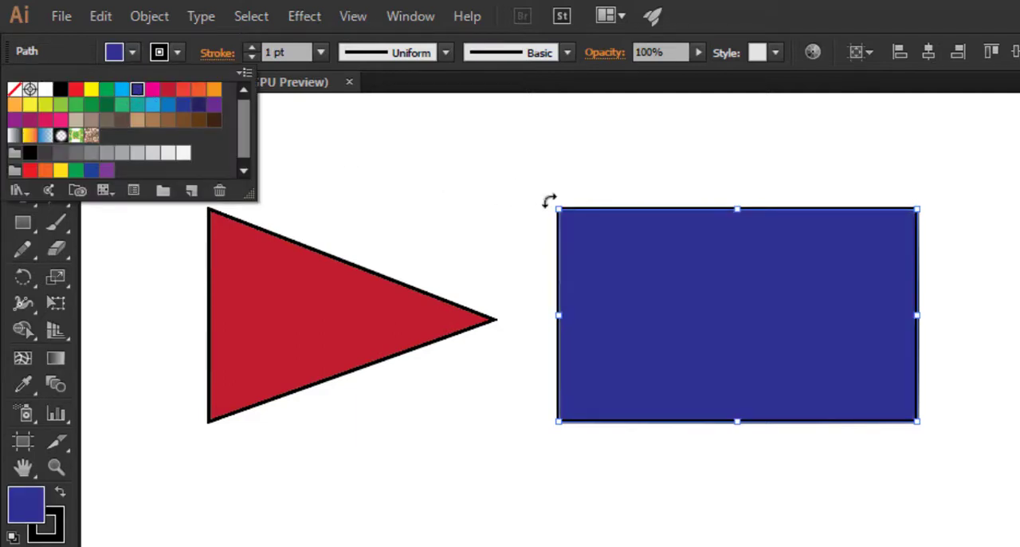
left_click(125, 48)
left_click(352, 173)
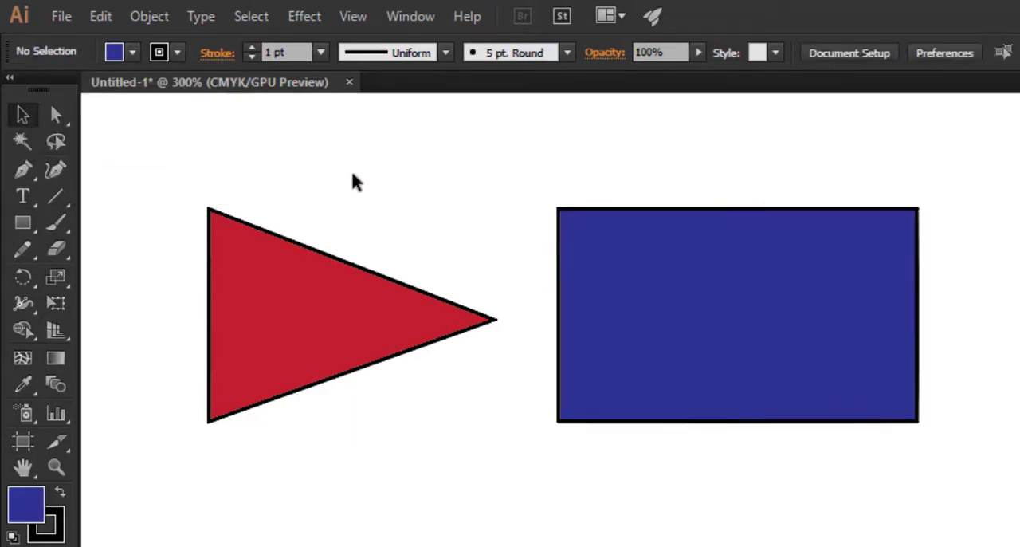
Step: Set the fill colour for new shapes to white with nothing selected
scroll(256, 460, "down", 1)
left_click(132, 52)
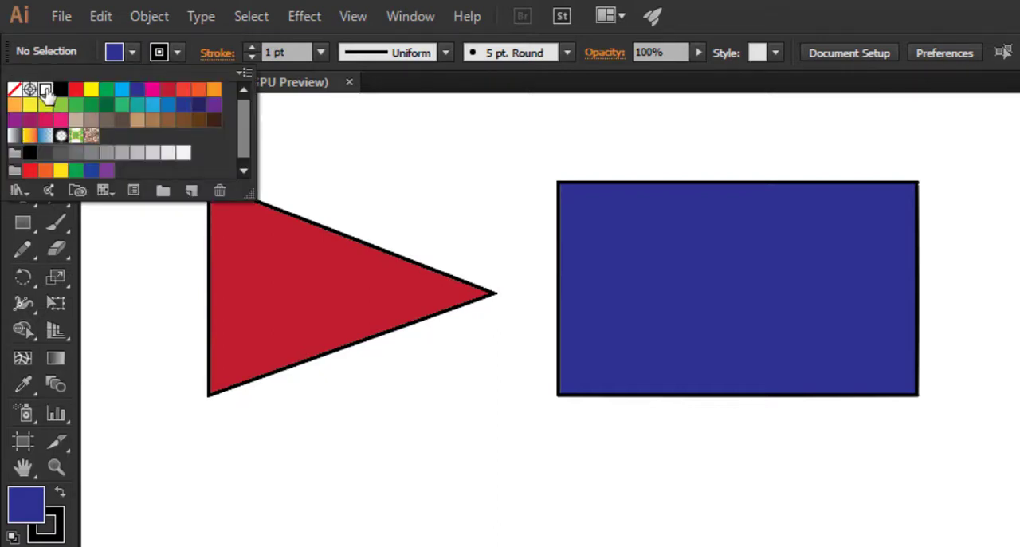
left_click(46, 92)
left_click(128, 54)
Step: Draw an open zigzag path of eight straight segments, about 23 pt high, below the triangle with the Pen tool and end it
key("p")
scroll(283, 484, "down", 1)
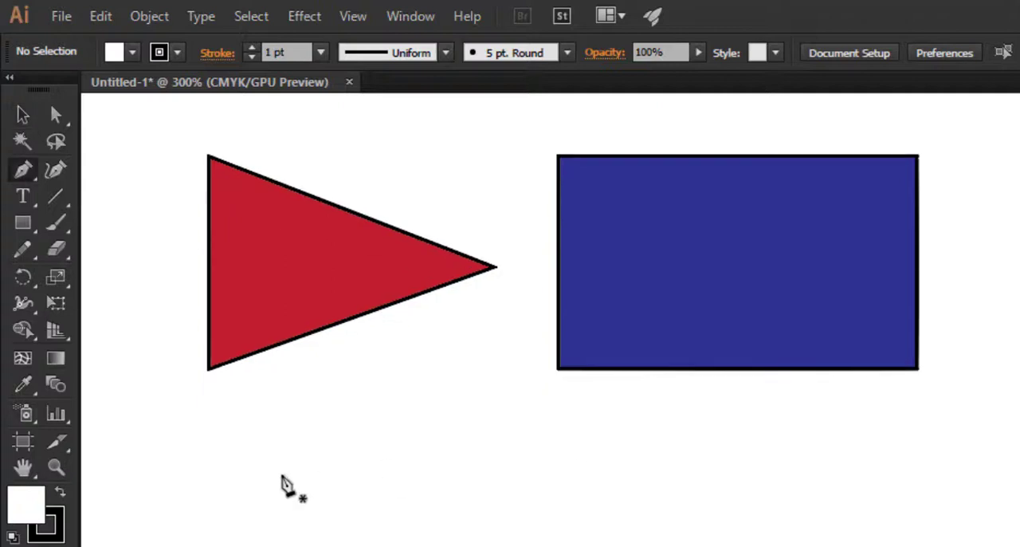
left_click(279, 429)
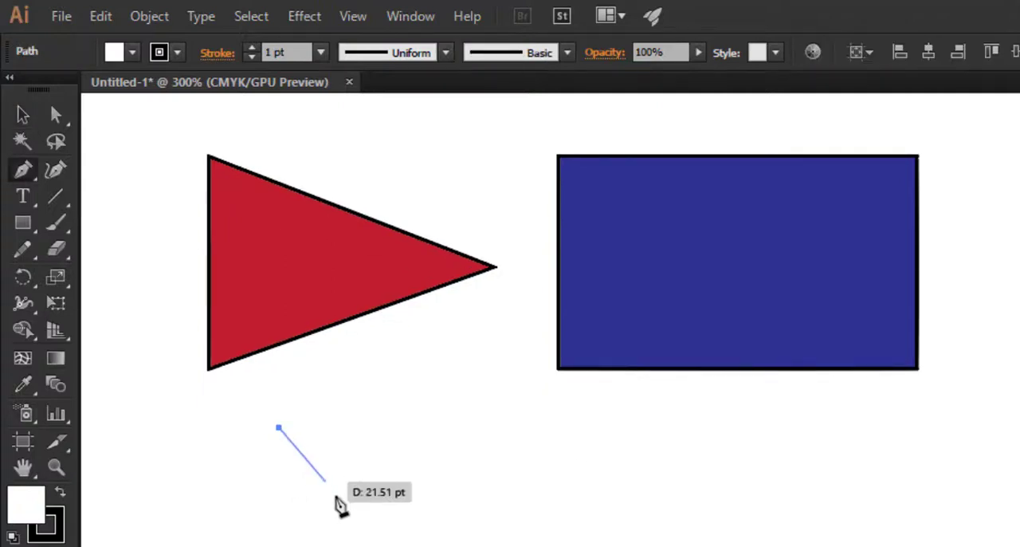
left_click(340, 503)
left_click(392, 429)
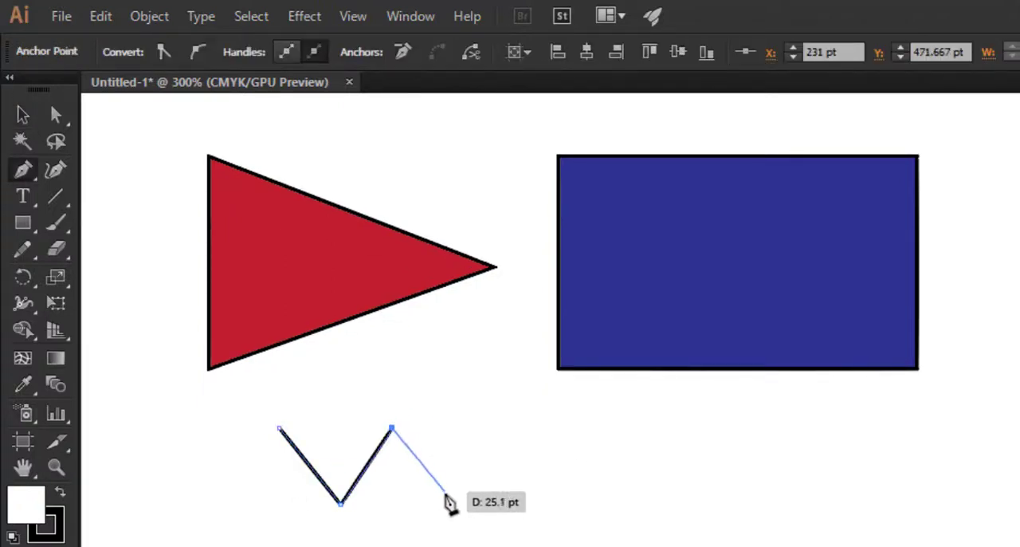
left_click(444, 503)
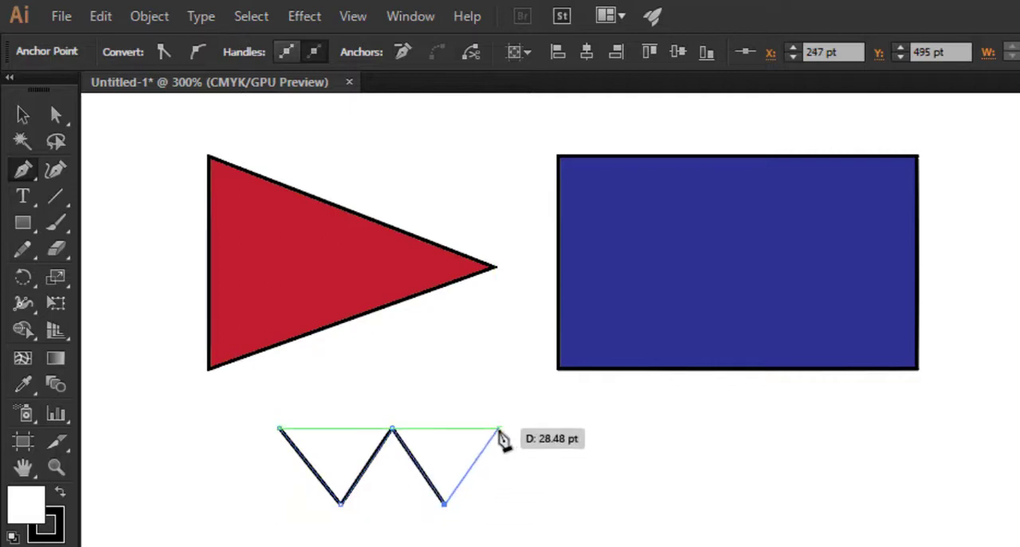
left_click(495, 429)
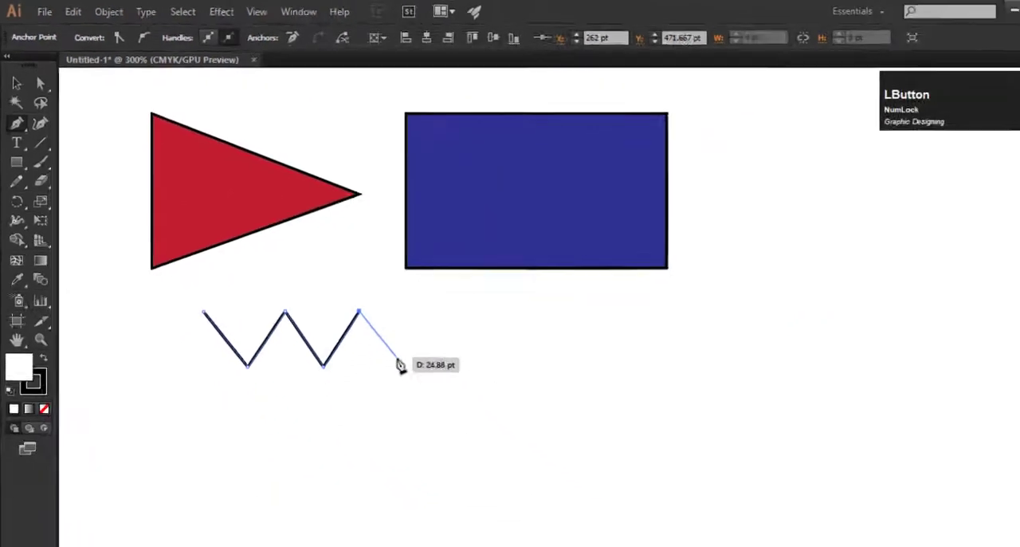
left_click(398, 364)
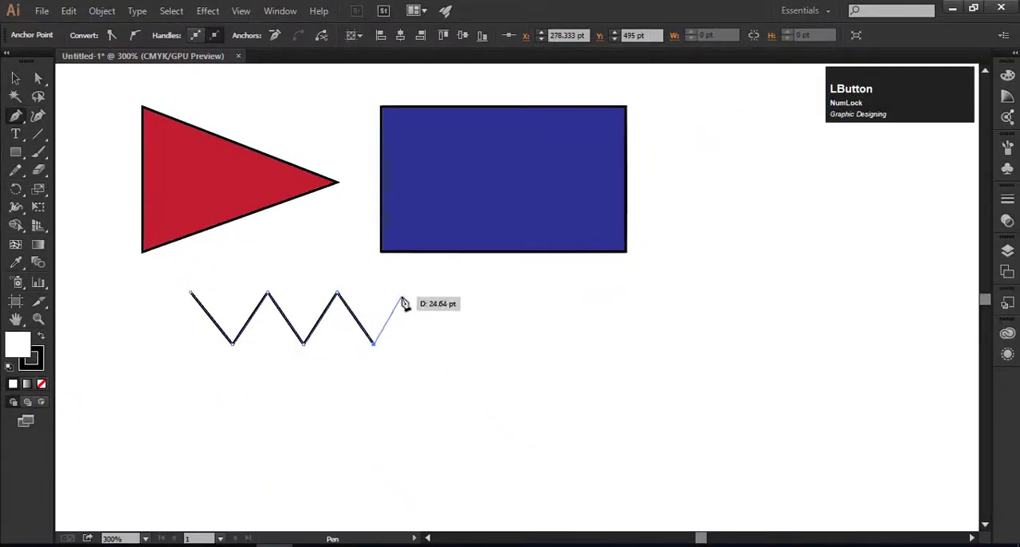
left_click(436, 341)
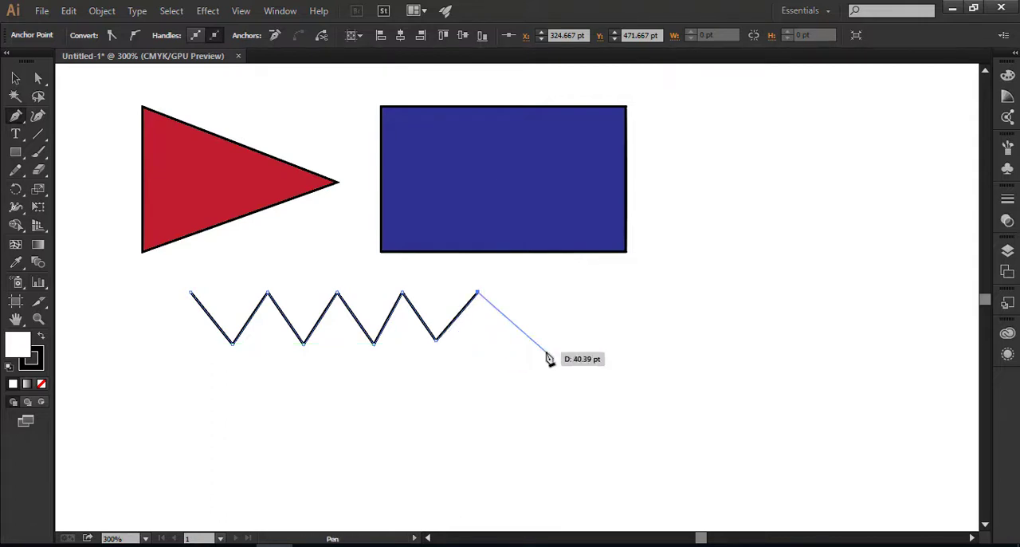
key("Escape")
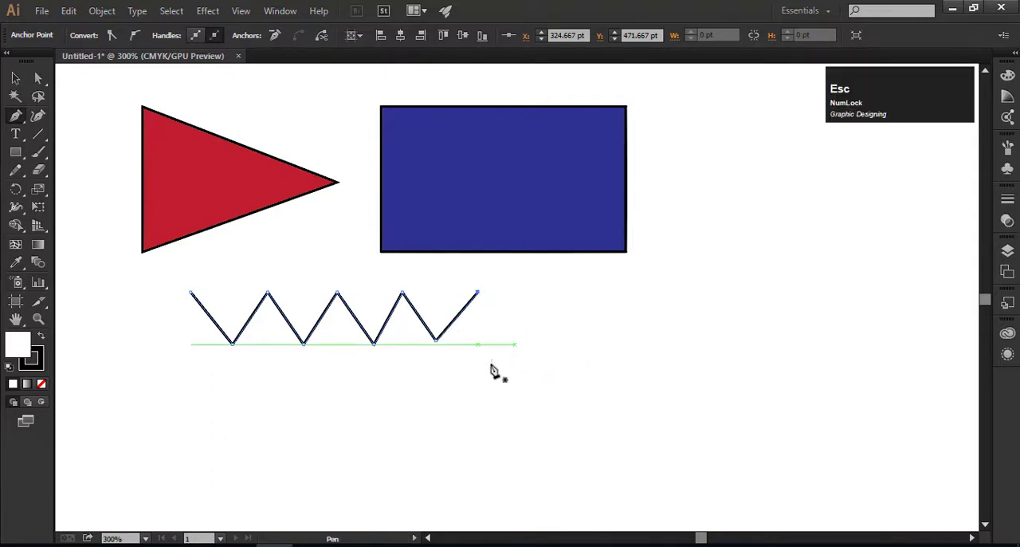
Step: Start a new Pen path below the zigzag with a downward-bulging curved segment whose two anchors are level and about 80 pt apart
scroll(358, 369, "down", 3)
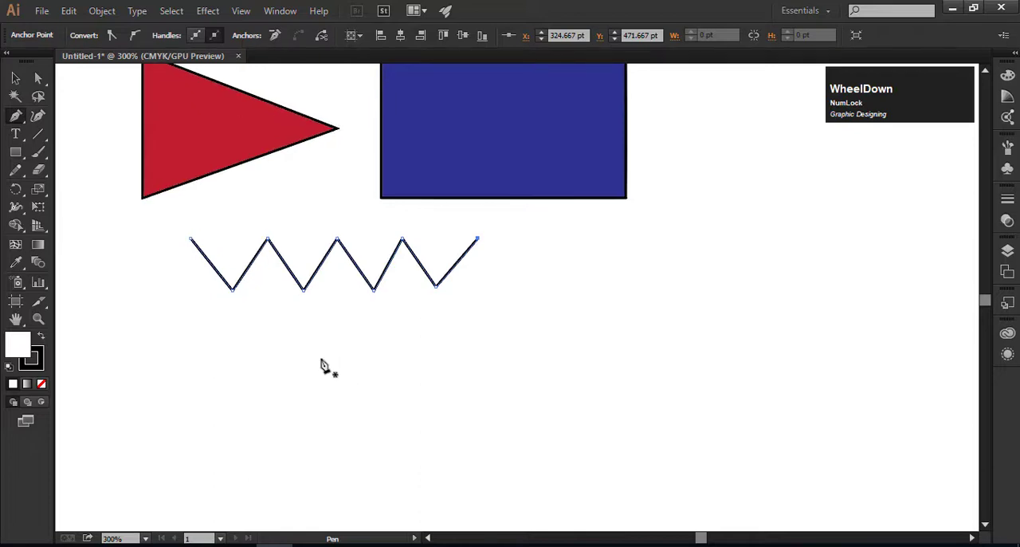
scroll(375, 334, "down", 2)
scroll(345, 315, "down", 1)
scroll(345, 315, "up", 1)
key("space")
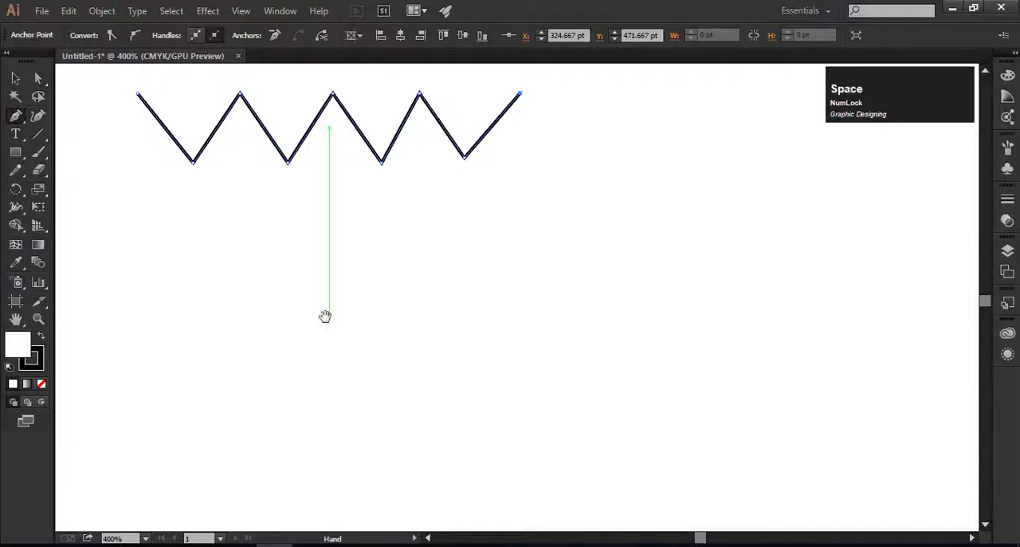
left_click_drag(325, 314, 362, 251)
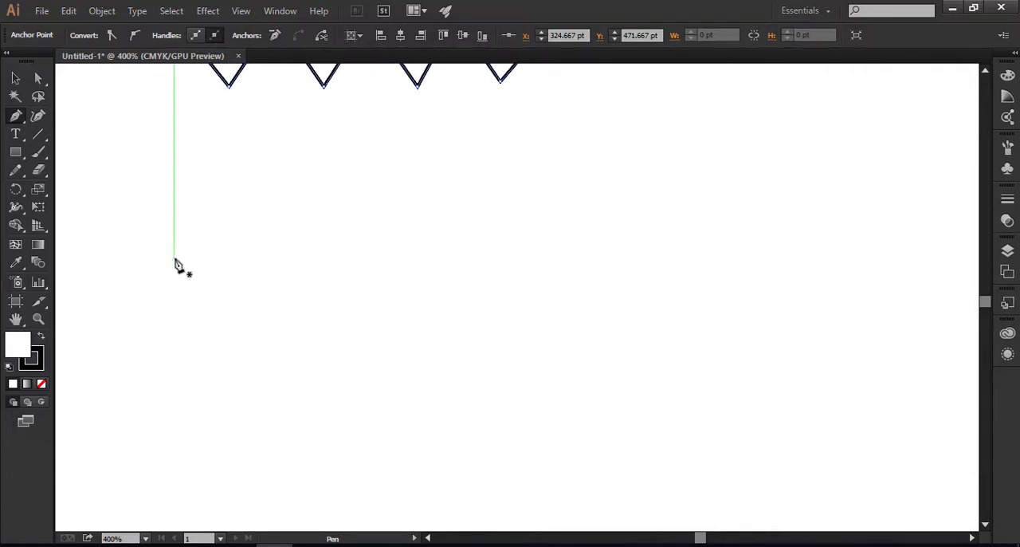
left_click(174, 260)
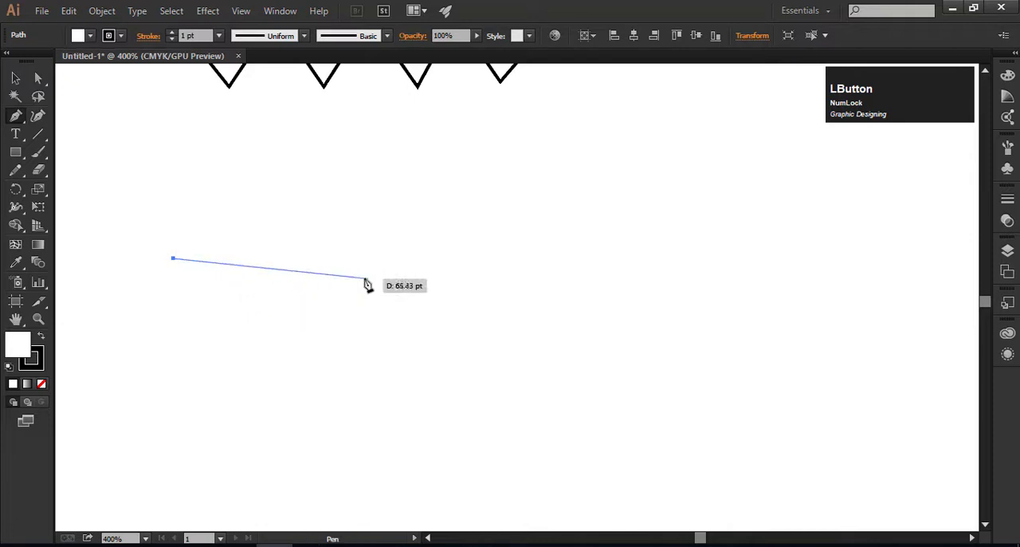
left_click(414, 259)
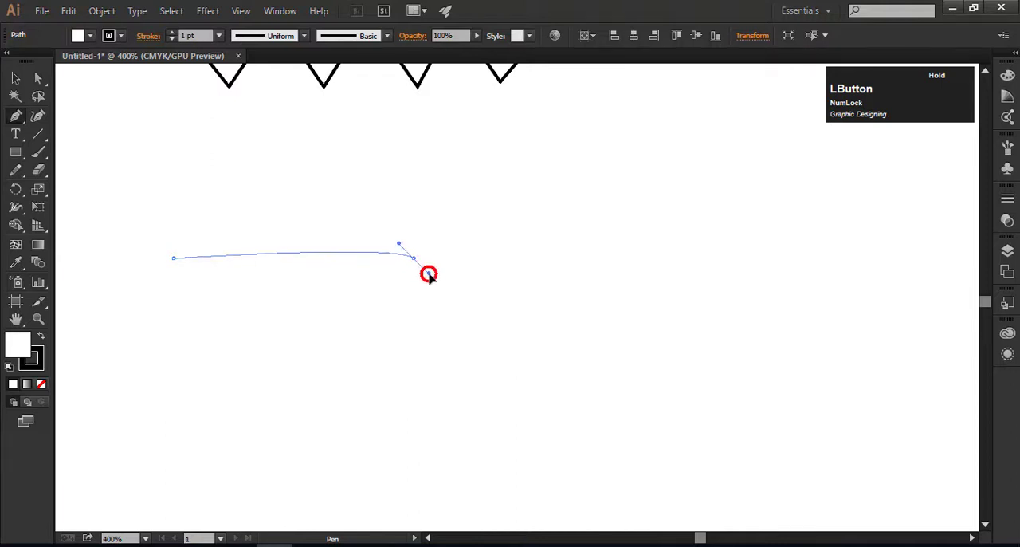
left_click_drag(461, 296, 494, 146)
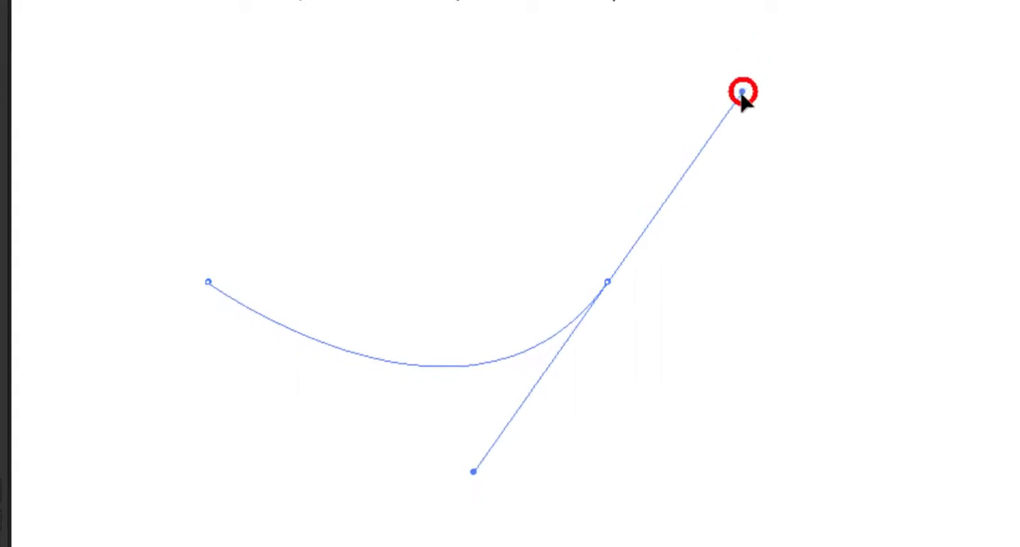
left_click_drag(740, 93, 774, 73)
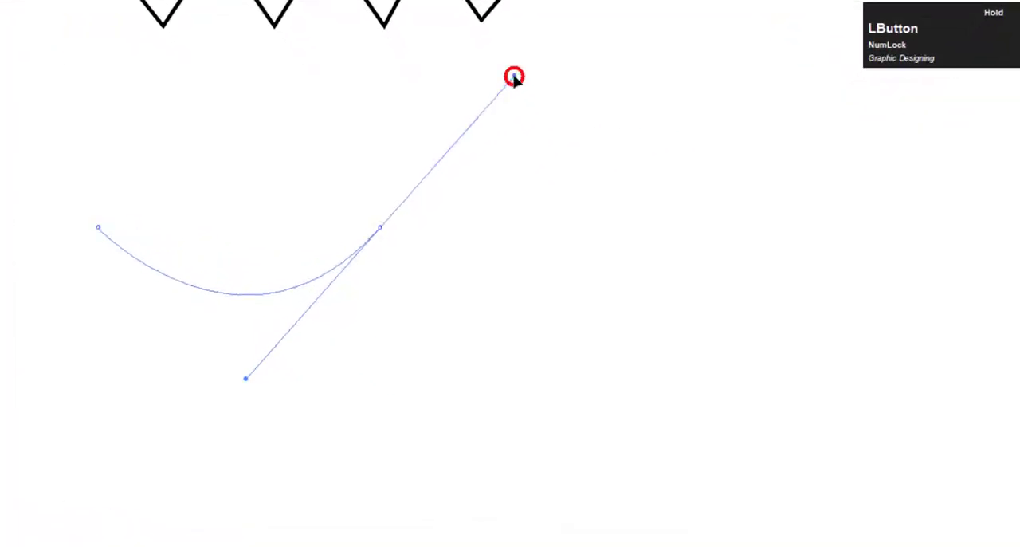
left_click_drag(514, 77, 514, 77)
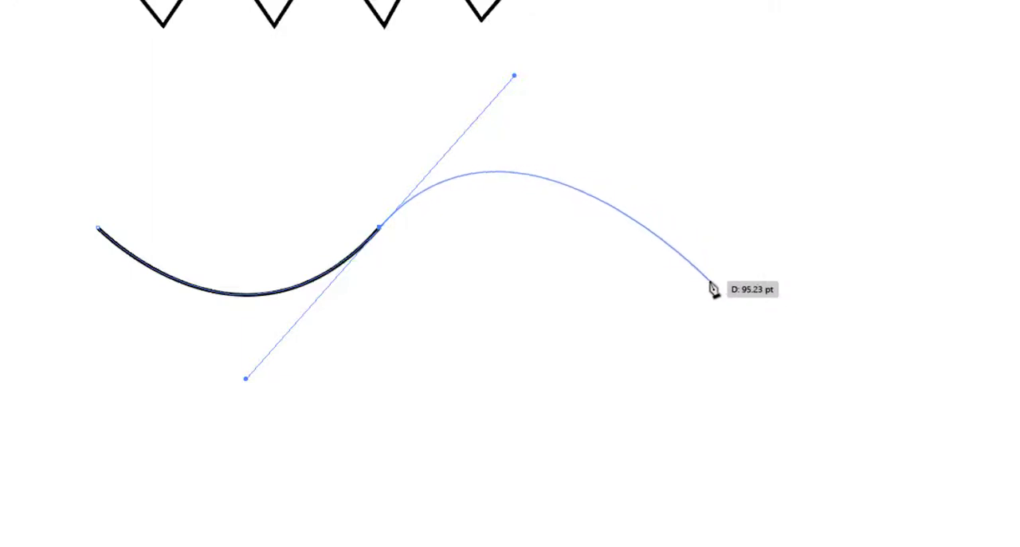
Step: Extend the path with an upward-arching segment to a level end anchor, about 169 pt wide overall, and end and deselect it
left_click(690, 230)
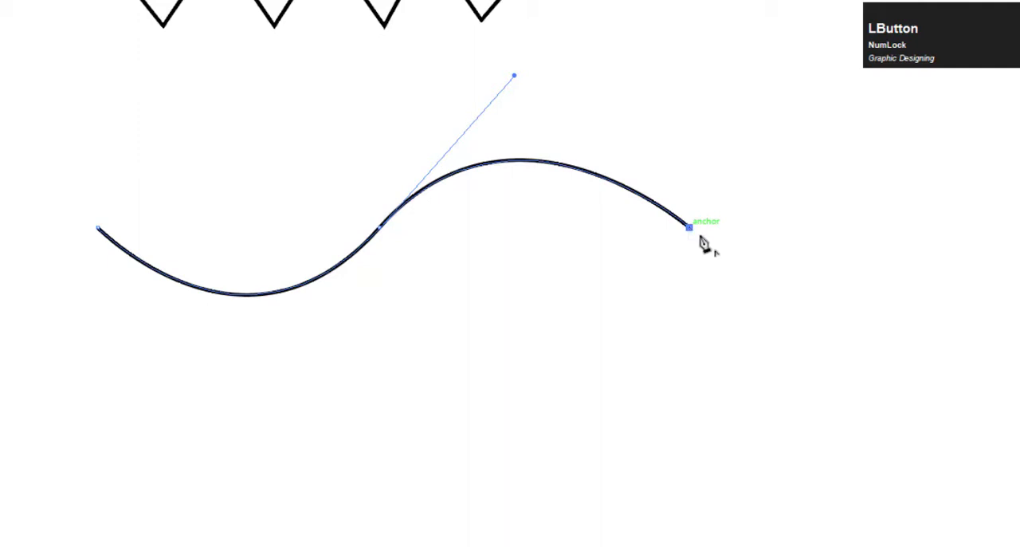
key("Escape")
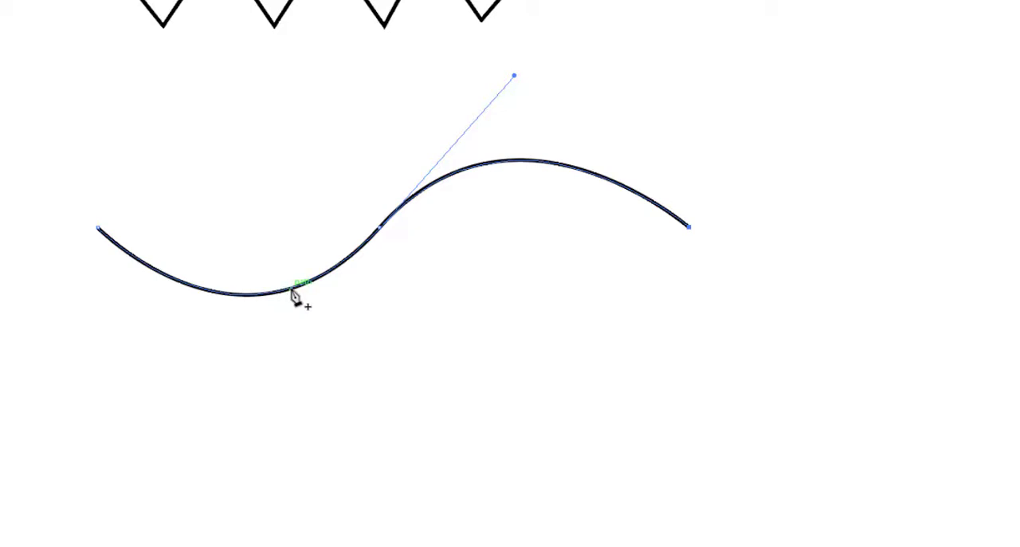
key("v")
left_click(332, 354)
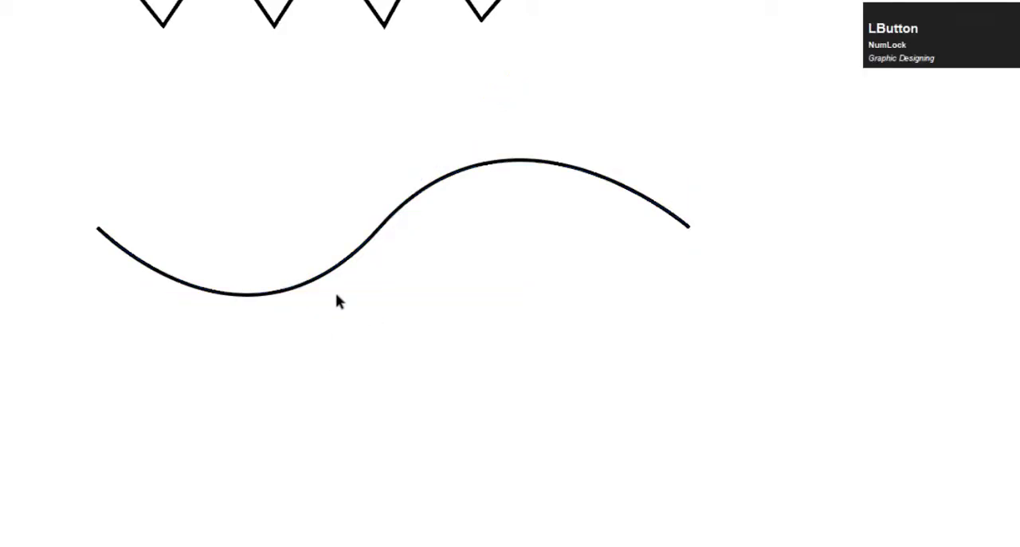
Step: Set the stroke weight of the wavy path to 3 pt and deselect it
left_click(338, 269)
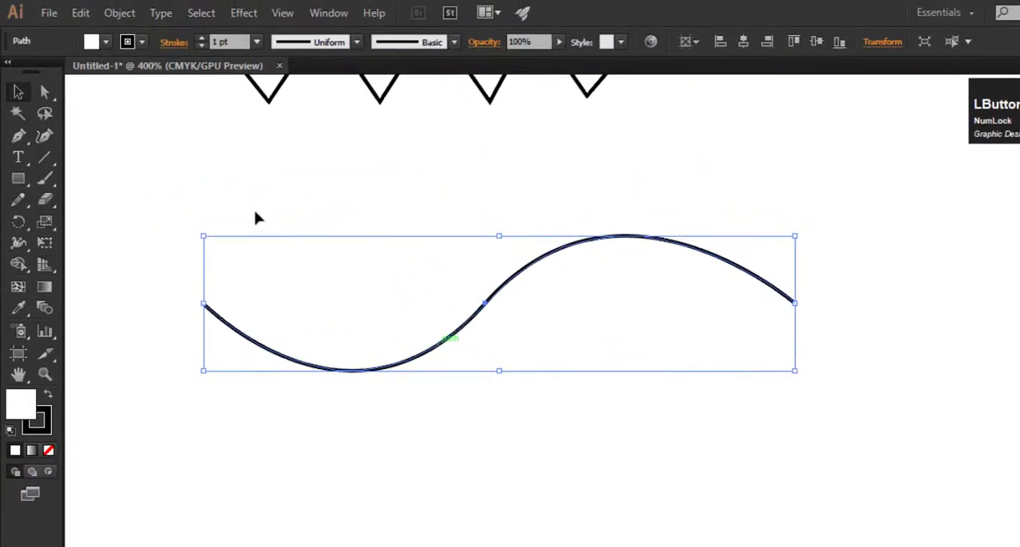
left_click(202, 37)
left_click(202, 38)
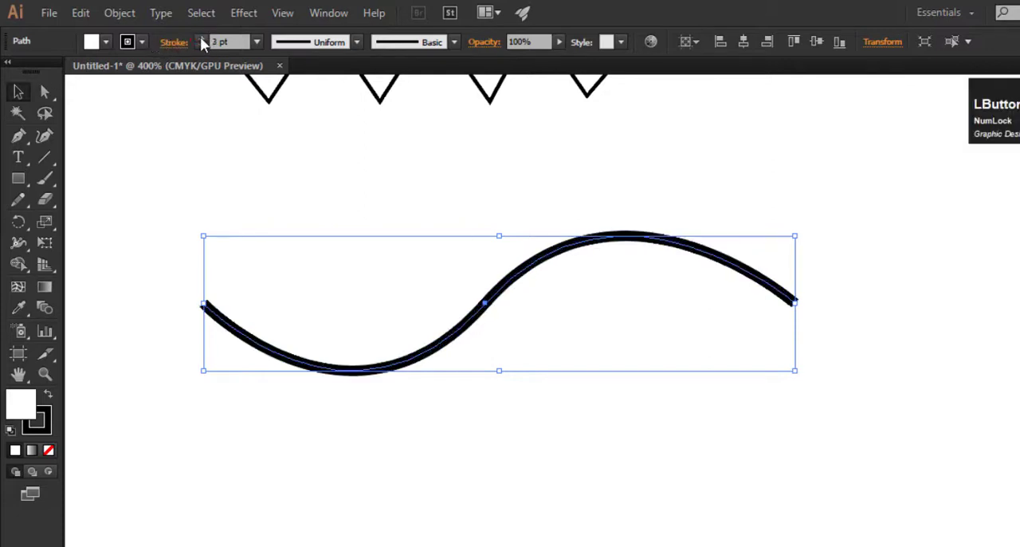
left_click(439, 180)
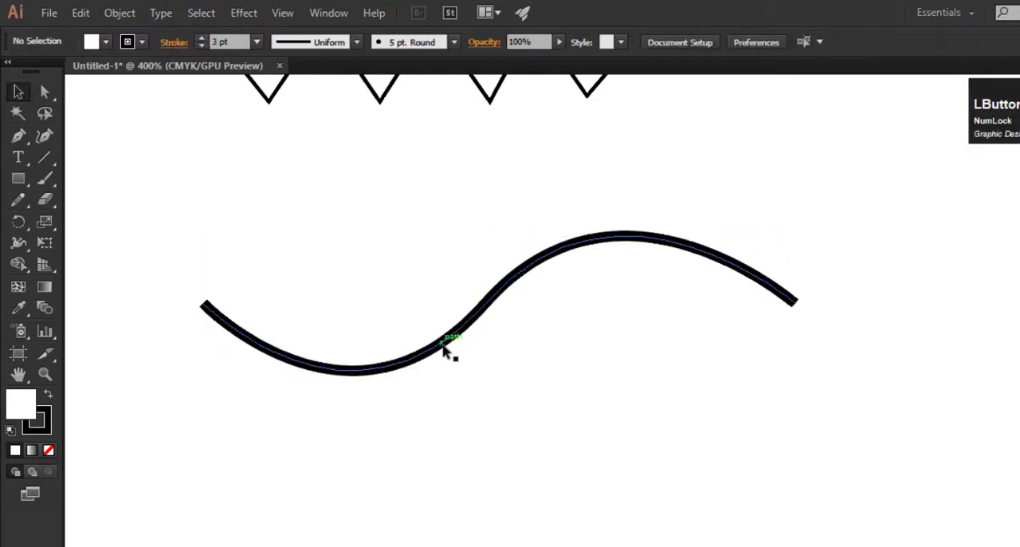
Step: Move the whole wavy path up toward the zigzag and back down to roughly its former place
left_click_drag(443, 345, 446, 264)
left_click(526, 451)
scroll(423, 301, "up", 1)
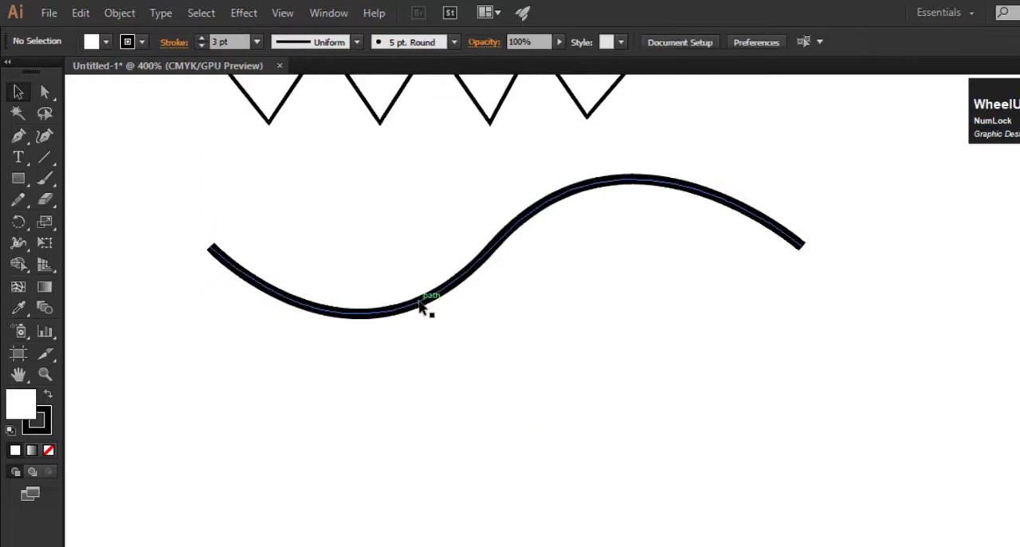
left_click_drag(423, 300, 421, 381)
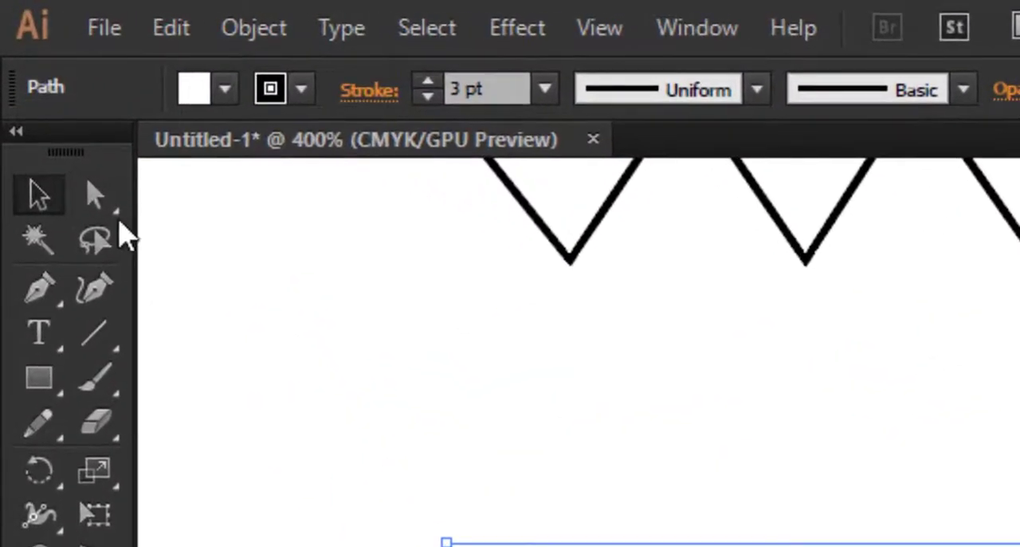
Step: Inspect the direction handles of the wavy path's right end anchor and its left segment with the Direct Selection tool
left_click(95, 198)
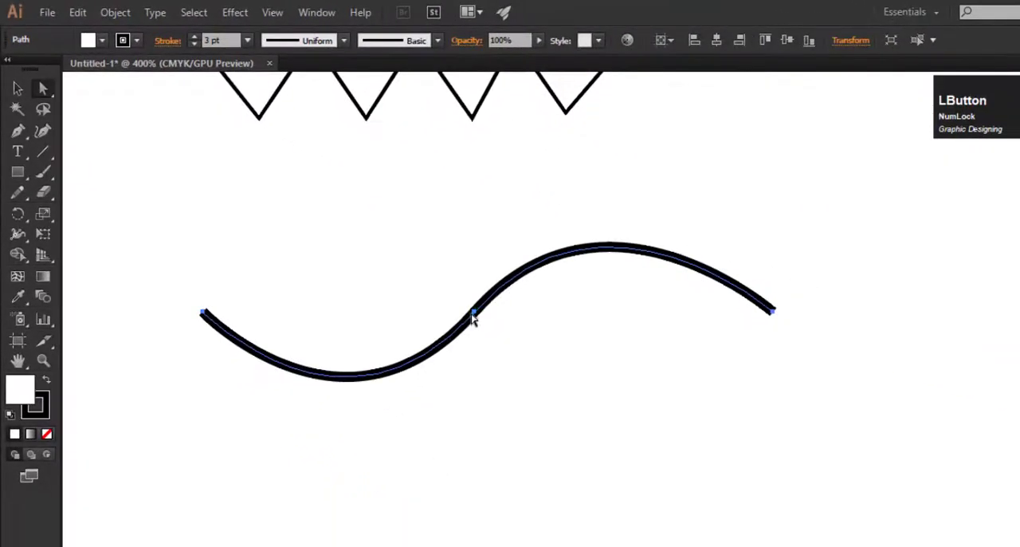
left_click(772, 312)
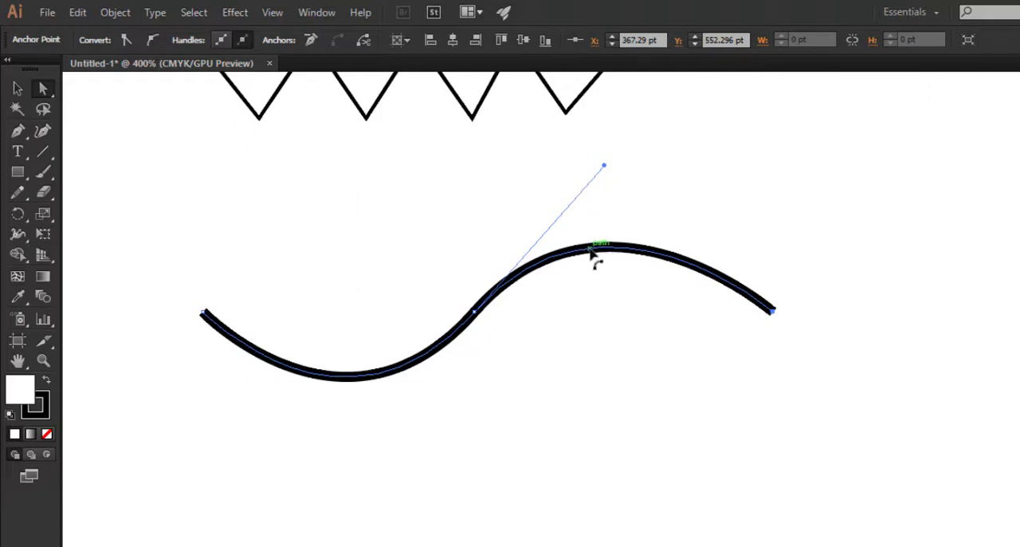
left_click(279, 368)
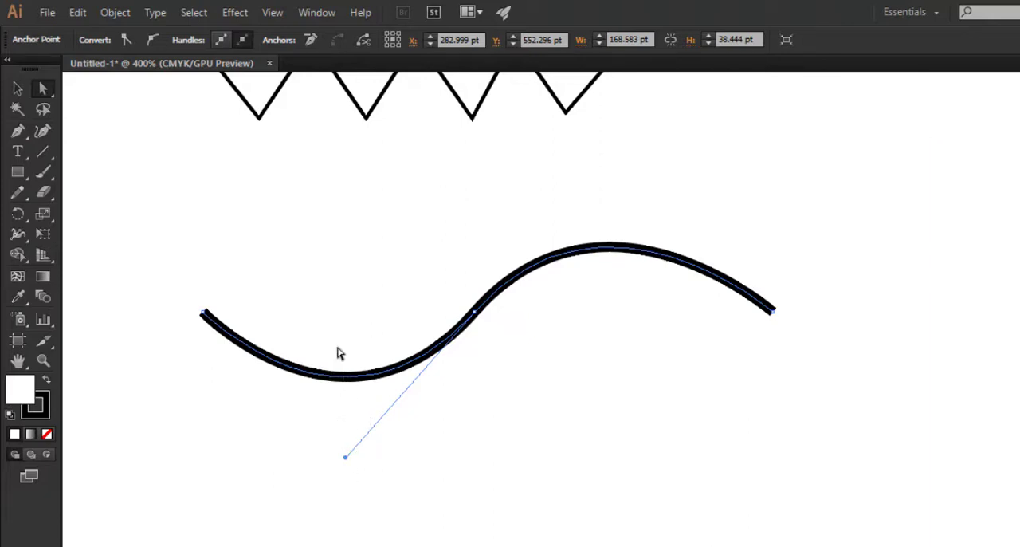
Step: Swing and lengthen the middle anchor's direction handles so the left half arches upward and the right half dips, and deselect the path
left_click(538, 267)
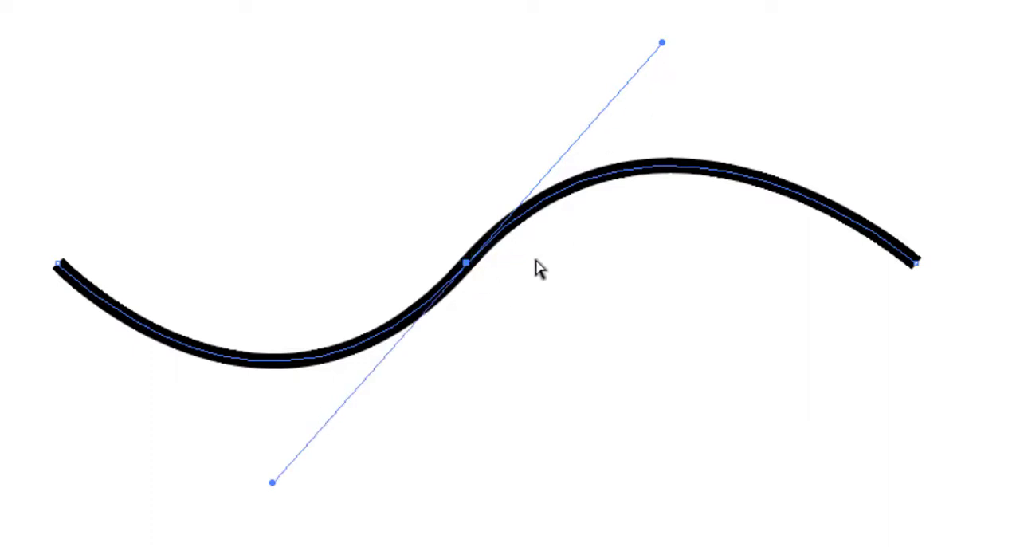
left_click_drag(661, 42, 643, 20)
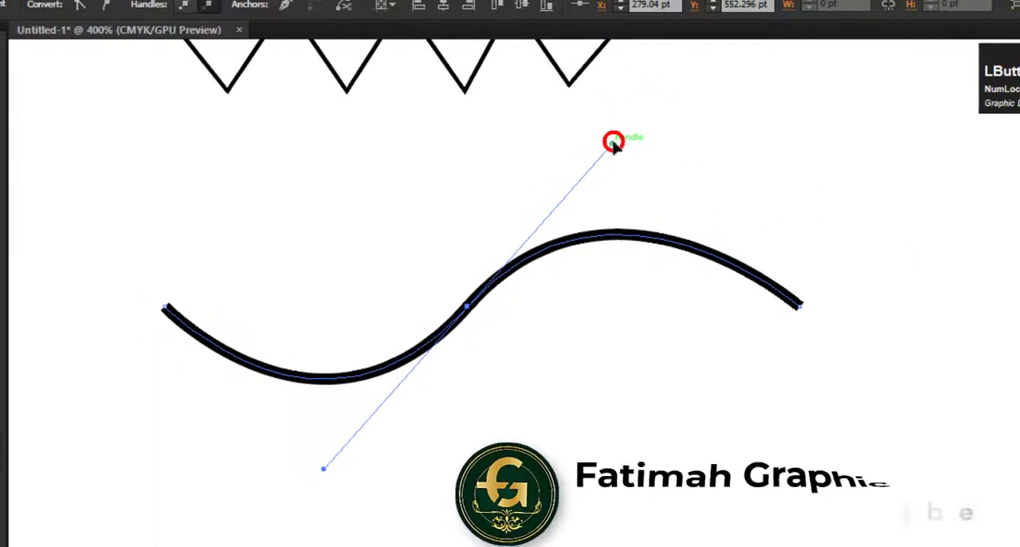
mouse_move(596, 128)
left_mouse_down()
mouse_move(546, 95)
mouse_move(622, 123)
mouse_move(712, 335)
mouse_move(690, 449)
mouse_move(574, 440)
mouse_move(526, 396)
mouse_move(484, 333)
mouse_move(572, 411)
mouse_move(562, 411)
mouse_move(588, 439)
mouse_move(529, 392)
mouse_move(490, 328)
mouse_move(553, 367)
mouse_move(643, 458)
mouse_move(483, 317)
mouse_move(477, 322)
left_mouse_up()
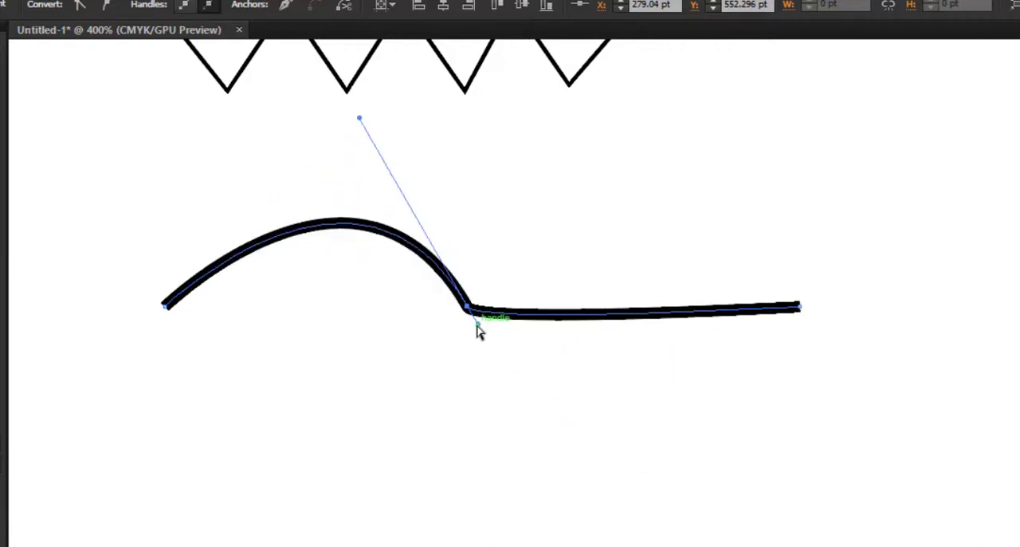
left_click(360, 120)
left_click_drag(411, 236, 412, 239)
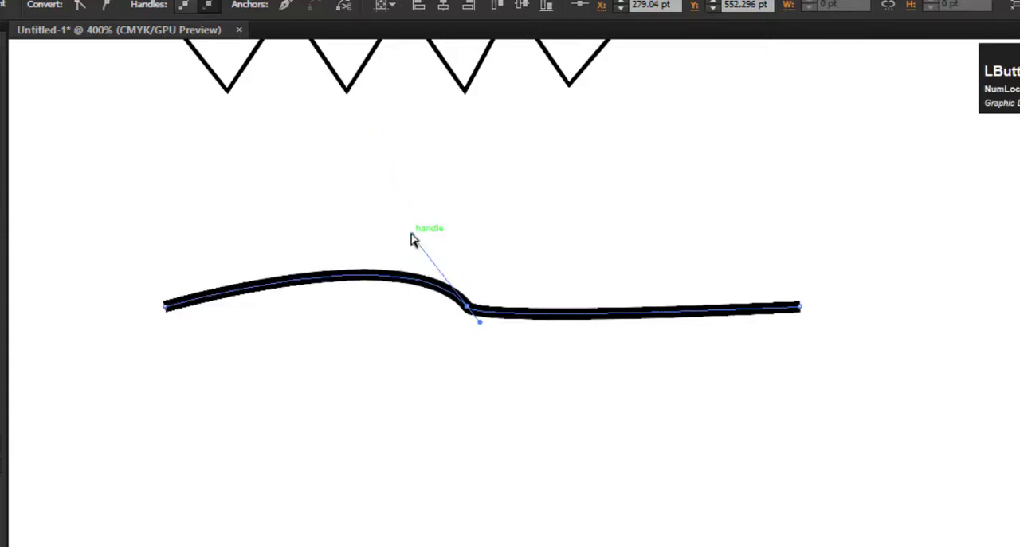
left_click_drag(340, 102, 342, 101)
left_click_drag(478, 323, 682, 499)
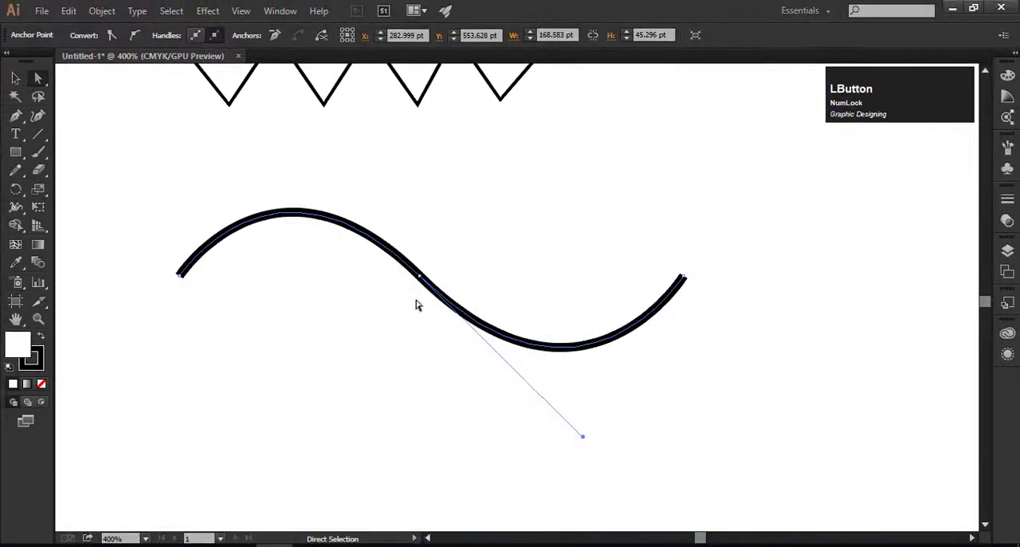
left_click(444, 258)
Step: Draw an upward-arching Pen segment below the wave's left half, with a smooth end anchor about 59 pt from the start
scroll(417, 260, "down", 2)
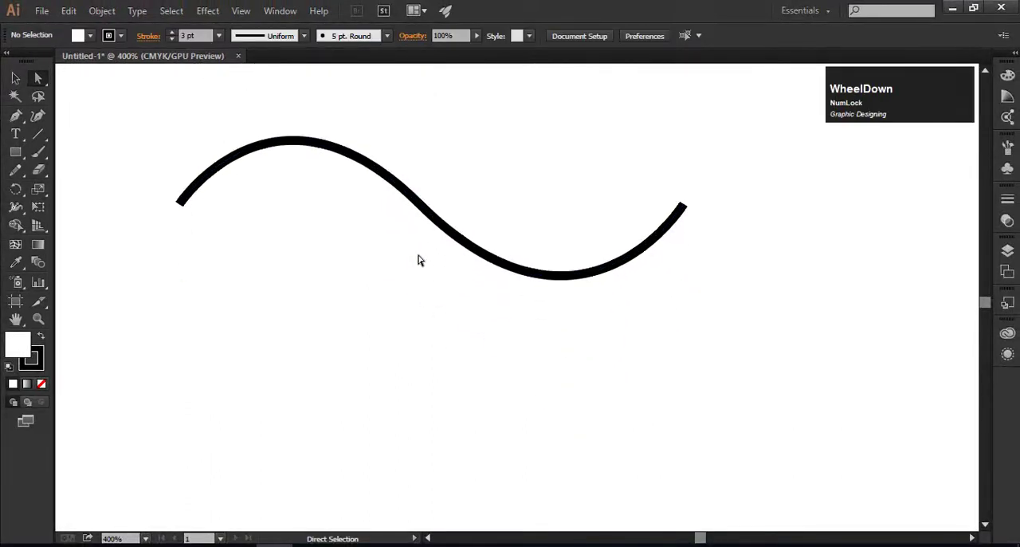
left_click(15, 116)
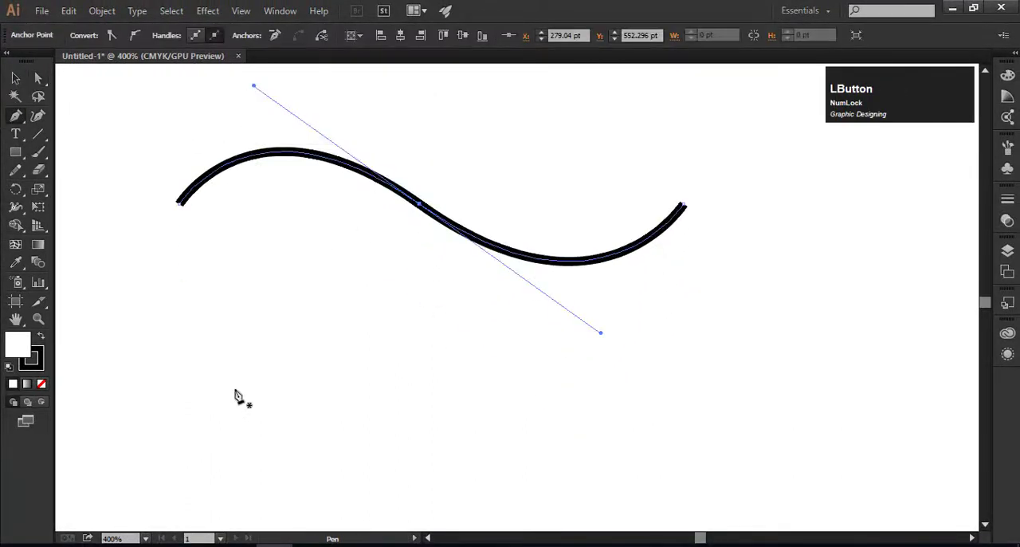
left_click(179, 372)
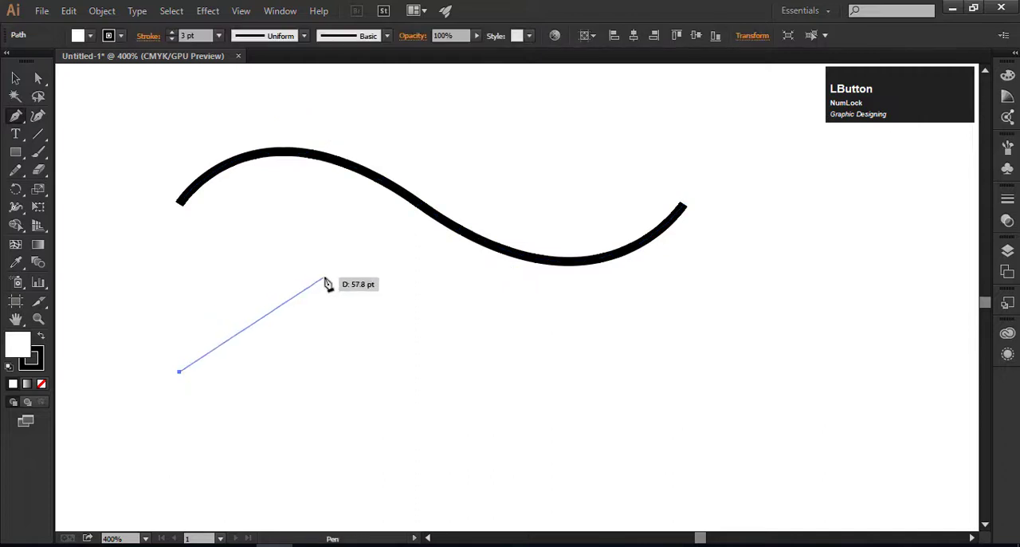
left_click_drag(329, 277, 516, 240)
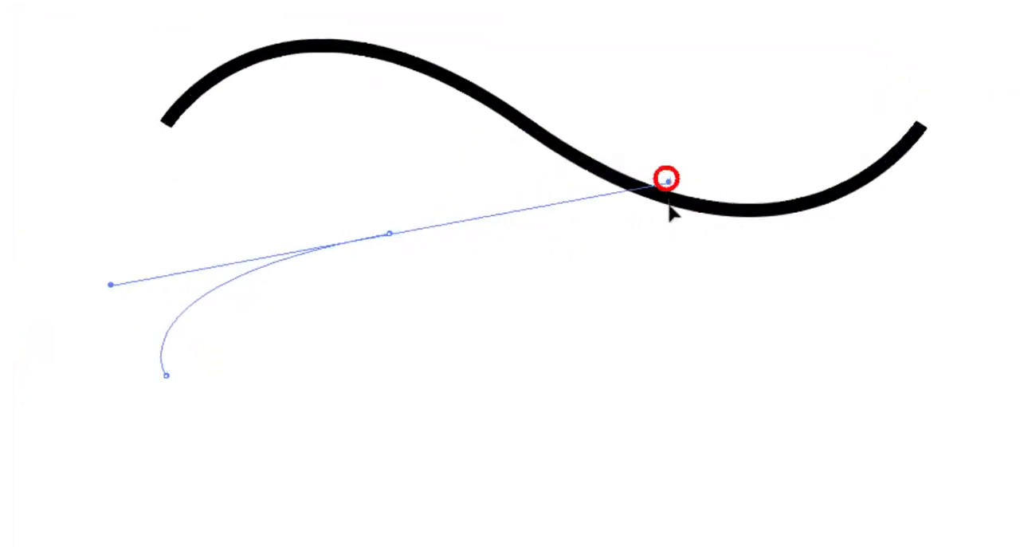
mouse_move(668, 180)
left_mouse_down()
mouse_move(577, 246)
mouse_move(624, 244)
mouse_move(622, 260)
left_mouse_up()
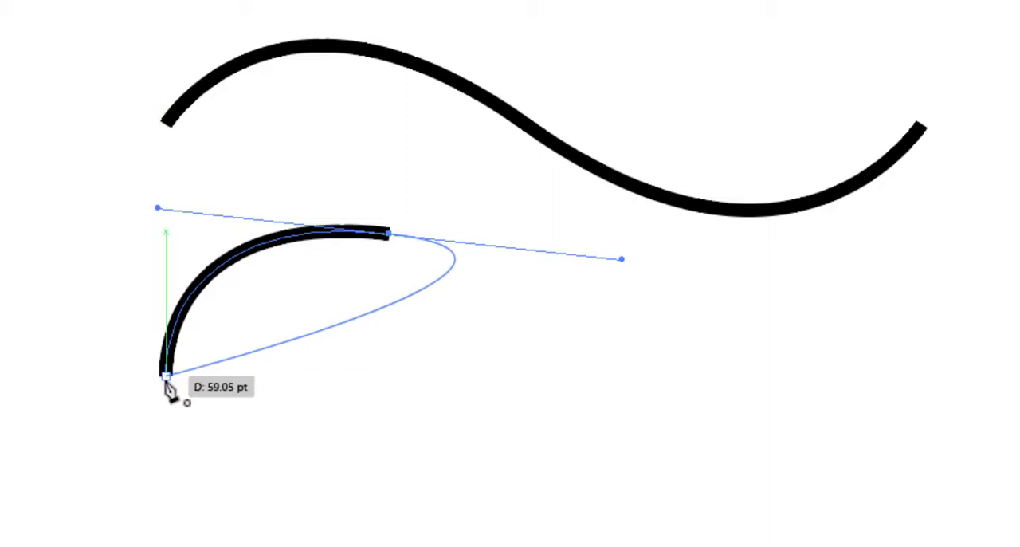
Step: Try to close the path with a curved segment back to its start anchor, and undo the closing
left_click_drag(166, 377, 106, 328)
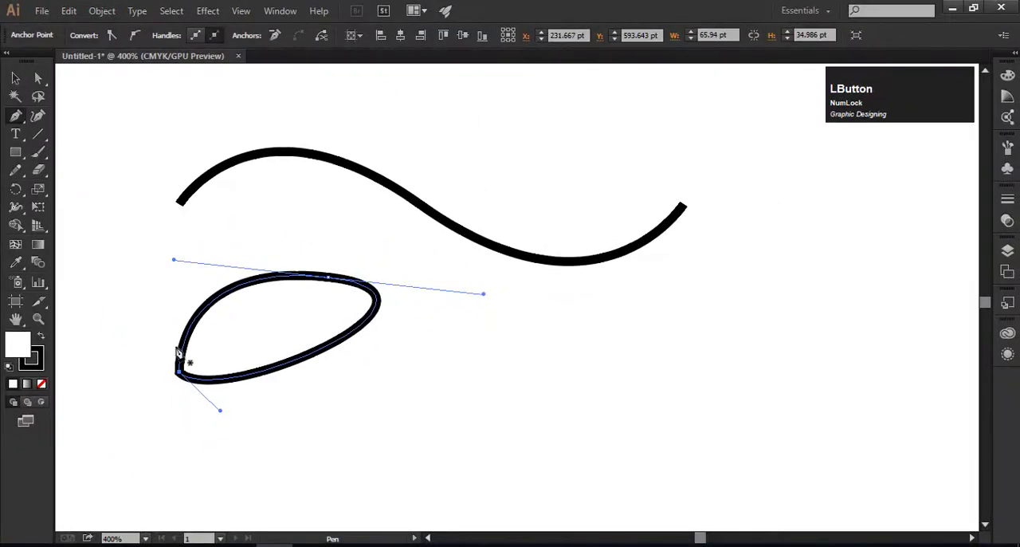
key("ctrl+z")
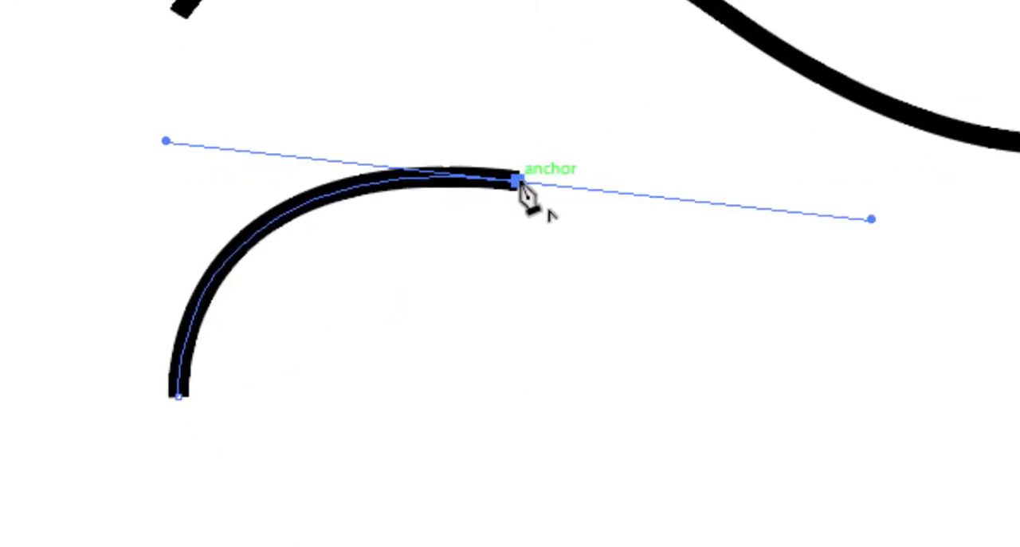
Step: Remove the last anchor's outgoing handle and close the path with a downward-bulging curve, forming a leaf shape about 50 by 33 pt
scroll(521, 184, "up", 5)
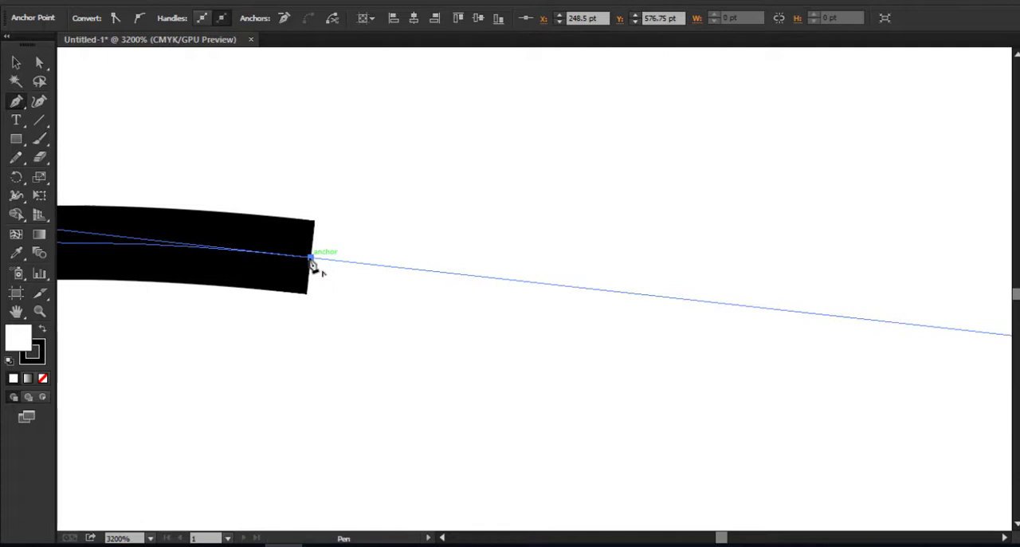
scroll(313, 267, "down", 4)
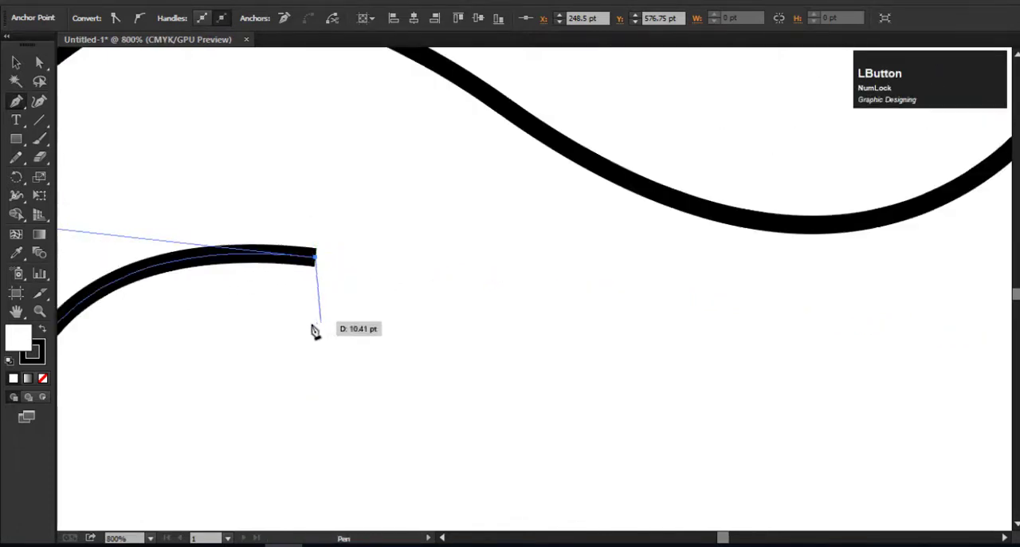
key("space")
left_click_drag(315, 331, 451, 273)
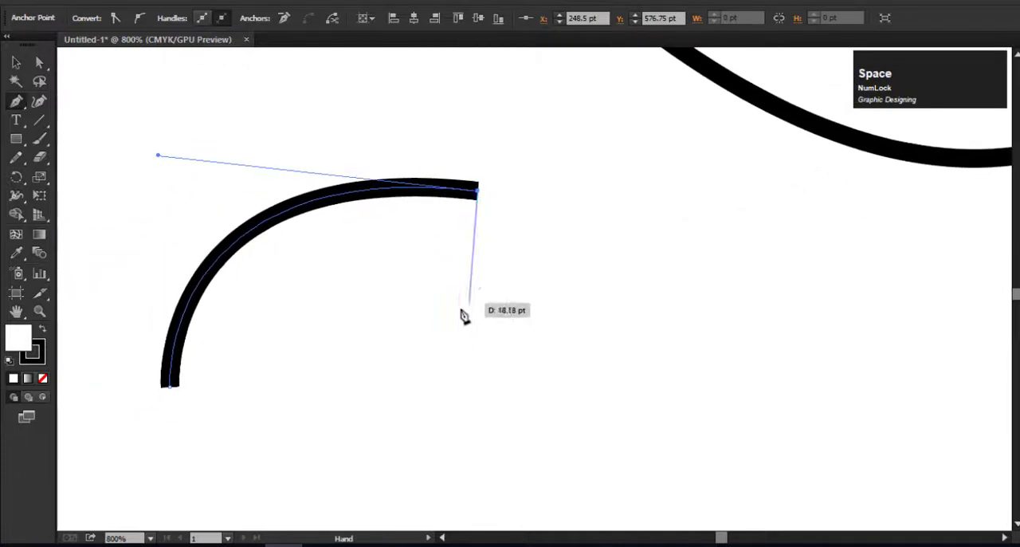
key("space")
left_click_drag(334, 367, 345, 316)
scroll(296, 343, "down", 1)
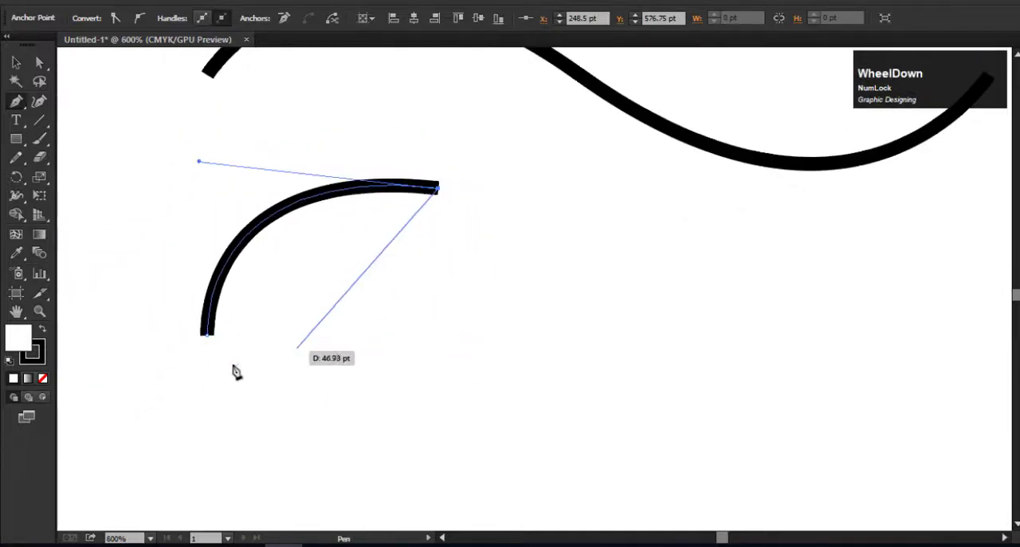
left_click_drag(205, 341, 170, 398)
left_click_drag(131, 323, 107, 388)
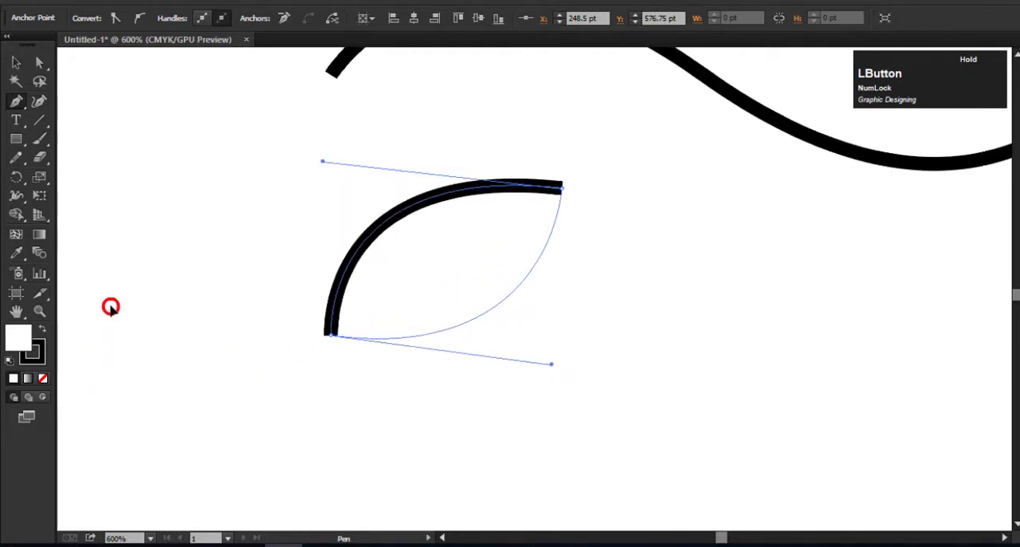
left_click_drag(110, 307, 110, 307)
scroll(389, 387, "down", 1)
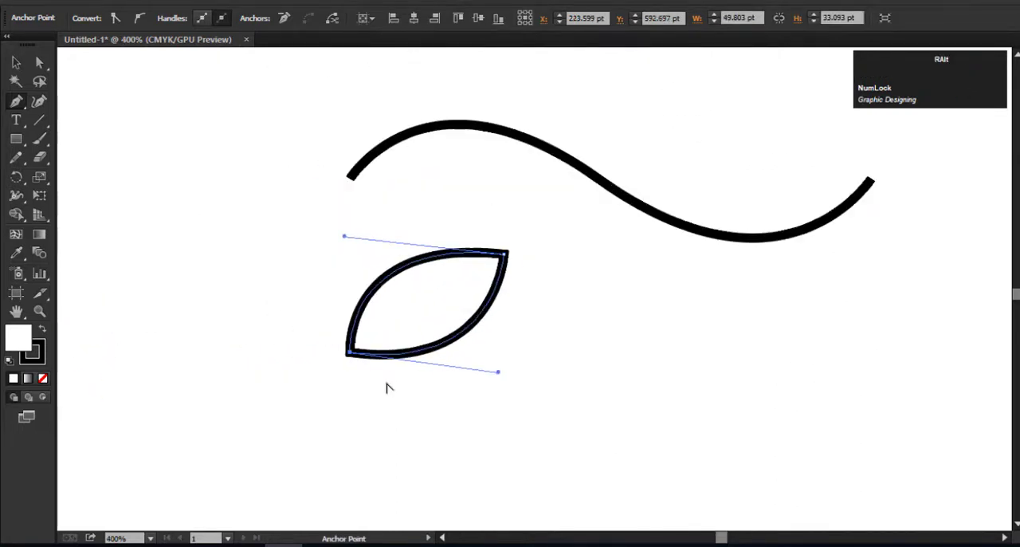
Step: Fill the leaf shape with green and remove its stroke
left_click(17, 63)
left_click(451, 319)
left_click(93, 17)
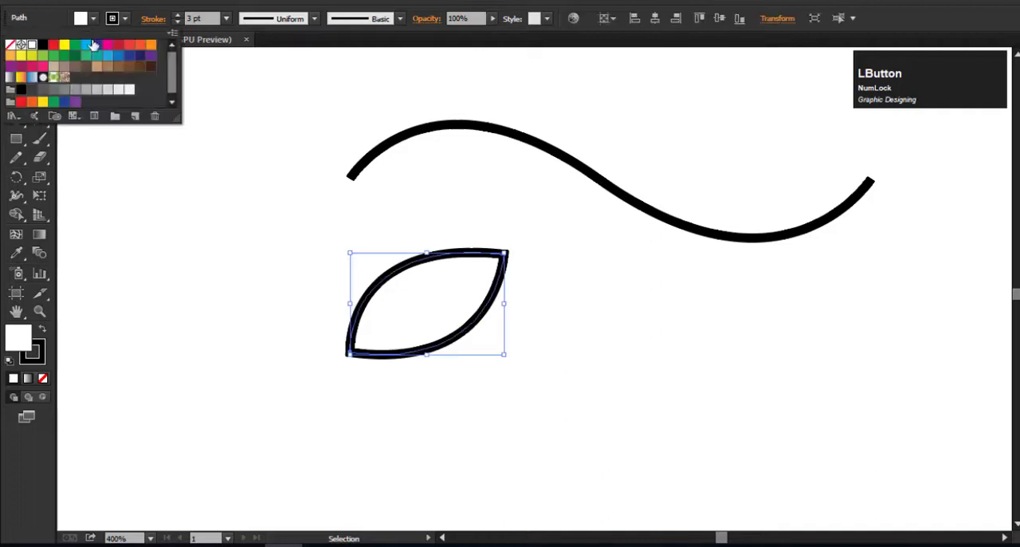
left_click(75, 48)
left_click(435, 346)
left_click(448, 368)
left_click(441, 309)
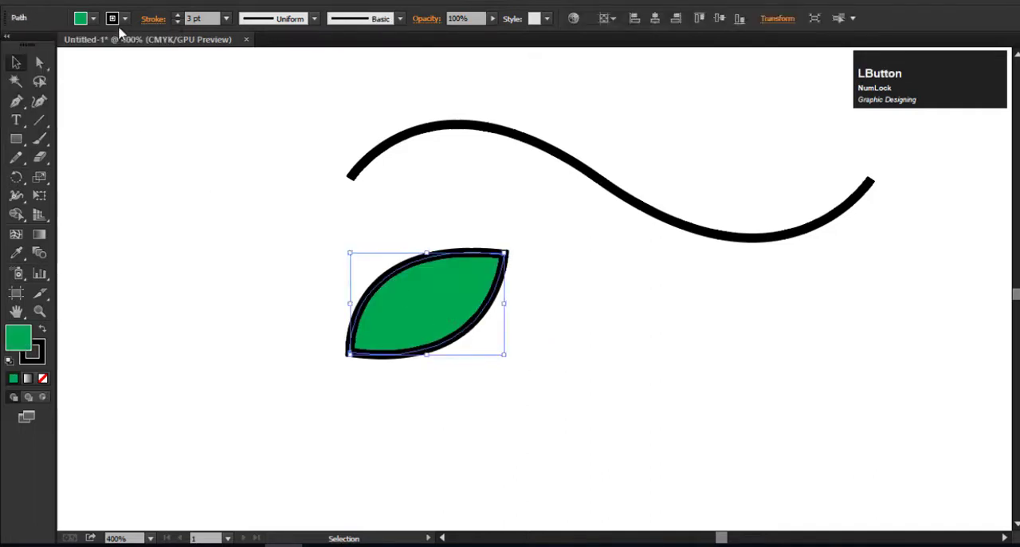
left_click(116, 21)
left_click(10, 45)
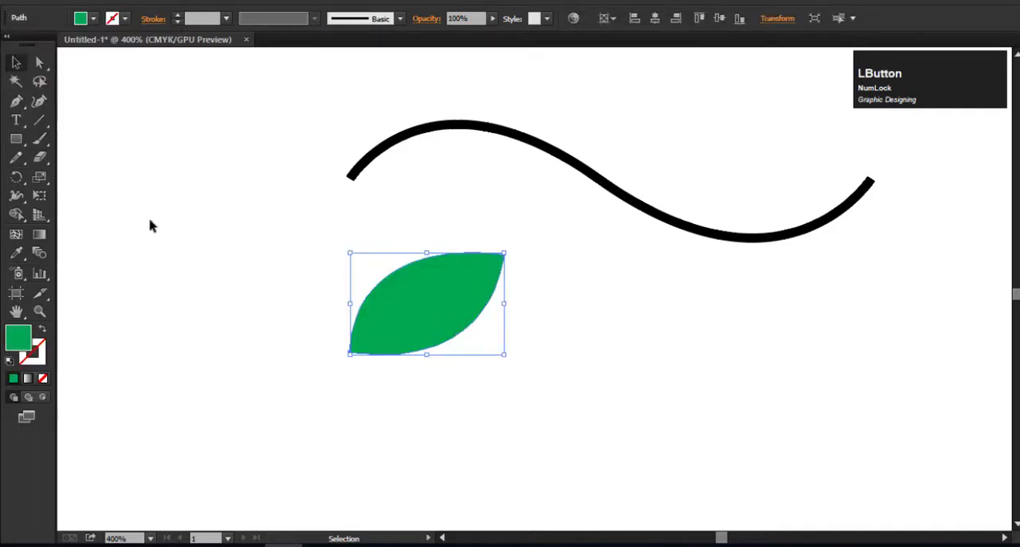
Step: Darken the leaf's fill to a deep green with the Color Picker
scroll(550, 279, "up", 1)
scroll(549, 281, "down", 3)
left_click_drag(547, 282, 329, 381)
double_click(18, 341)
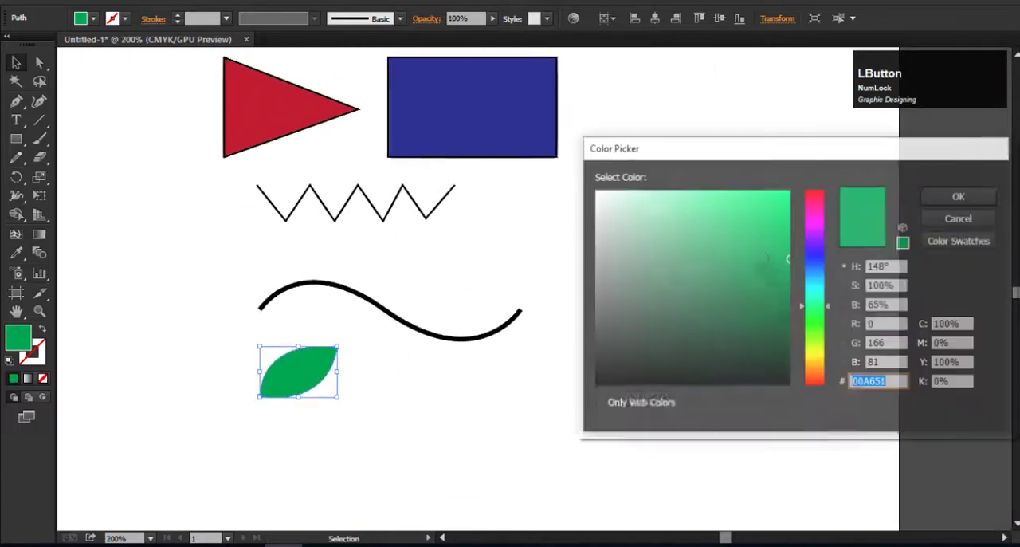
left_click_drag(793, 307, 789, 317)
left_click(940, 201)
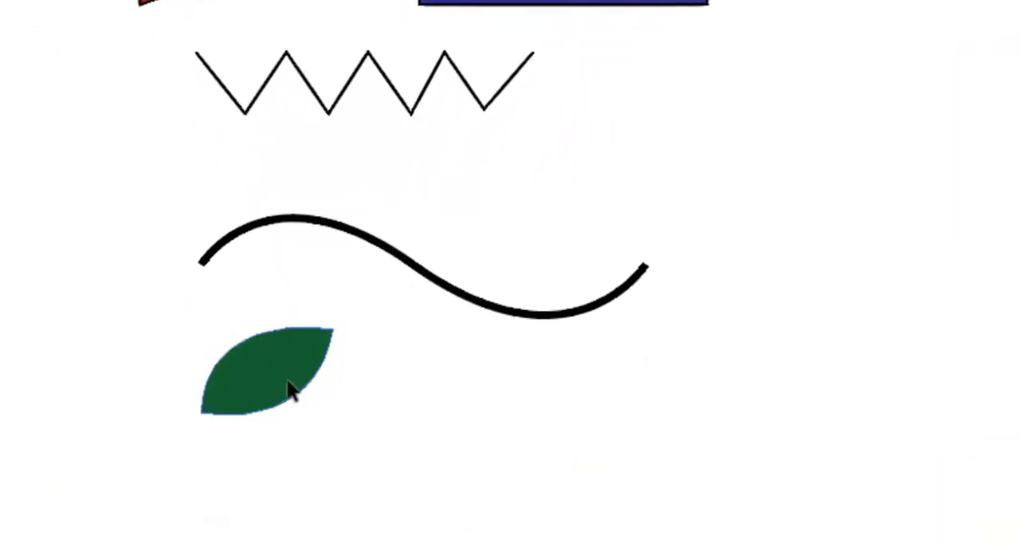
Step: Move the leaf onto the wavy path so its lower tip sits on the left crest
left_click_drag(291, 390, 686, 231)
scroll(548, 217, "up", 2)
left_click_drag(751, 177, 132, 165)
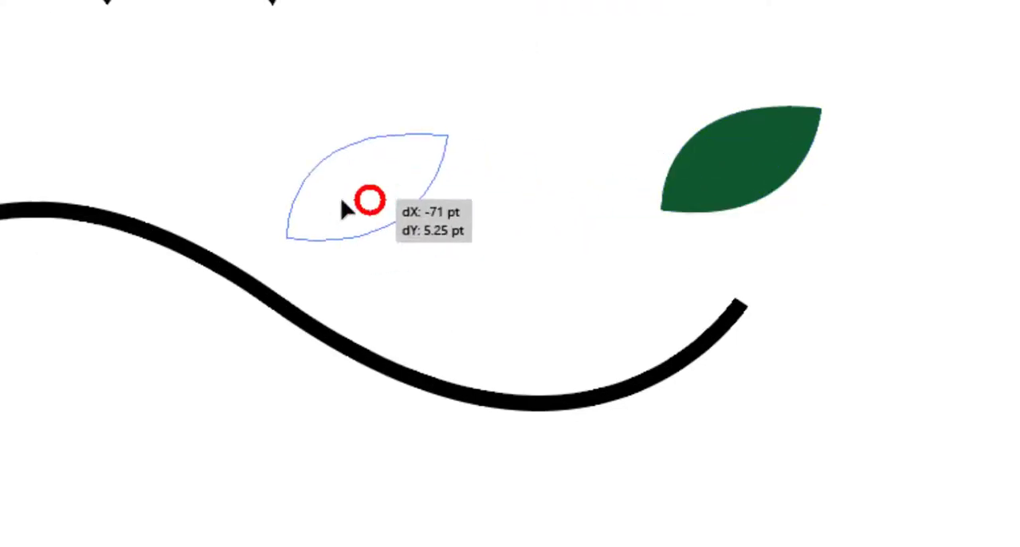
left_click_drag(247, 146, 257, 144)
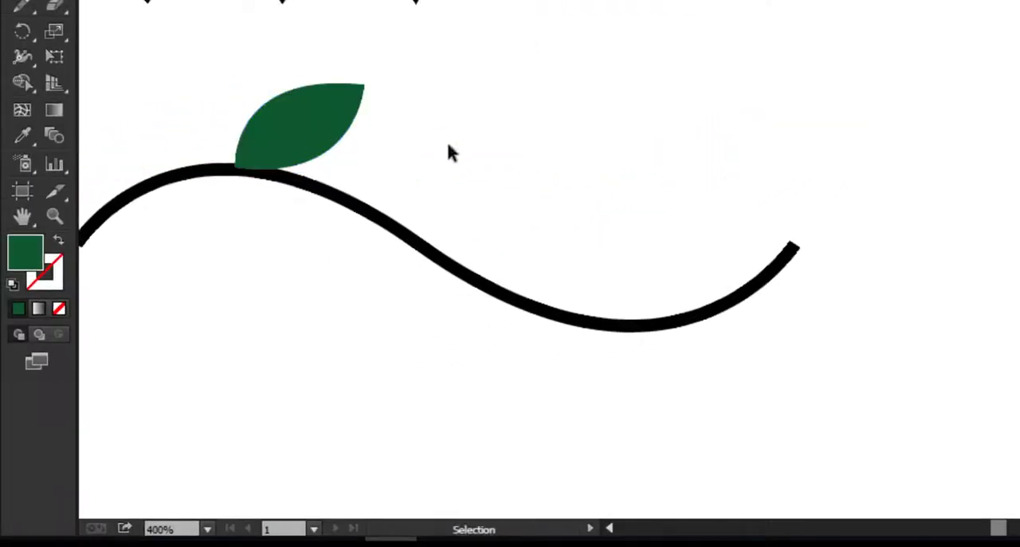
Step: Duplicate the leaf onto the wave's right trough and rotate the copy slightly counterclockwise
left_click_drag(348, 140, 677, 281)
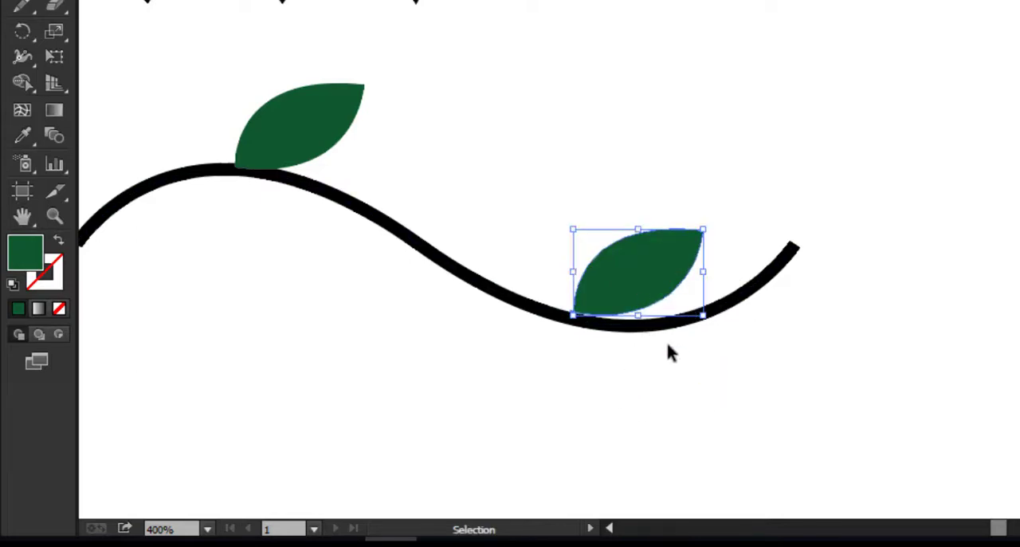
left_click_drag(707, 325, 708, 313)
left_click(798, 342)
scroll(565, 387, "down", 1)
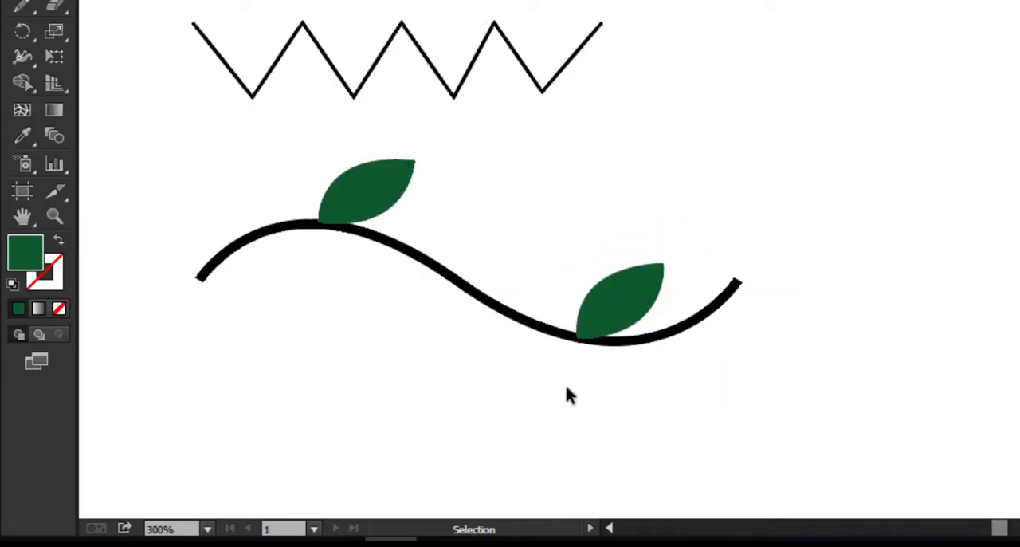
Step: Duplicate the trough leaf below the middle of the wave and rotate the copy until it hangs downward
left_click_drag(604, 311, 434, 359)
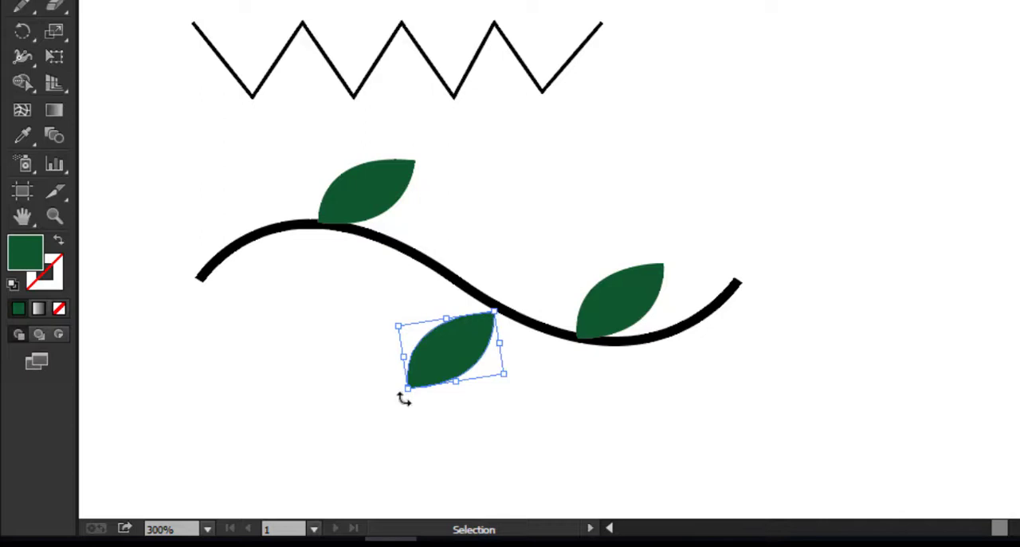
left_click_drag(405, 399, 532, 413)
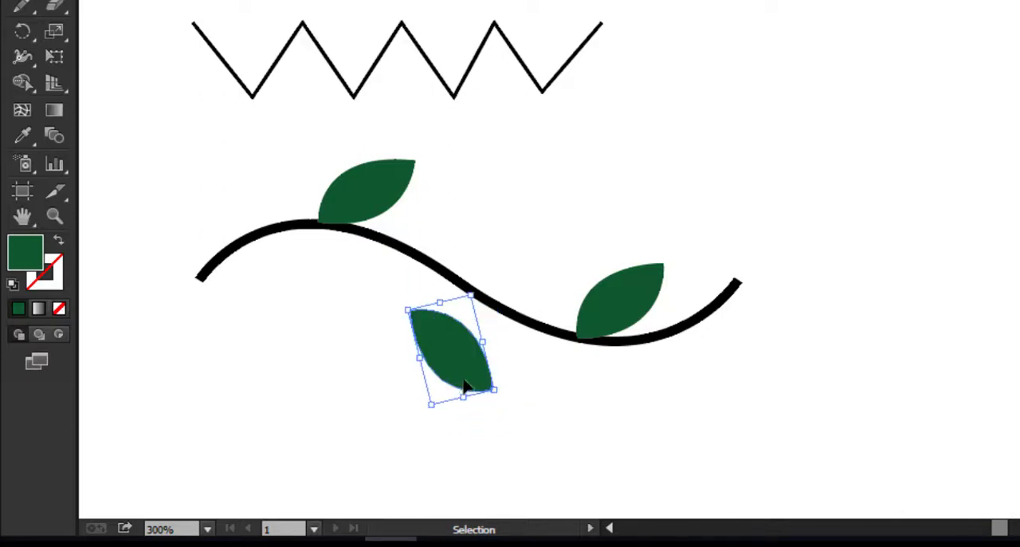
left_click_drag(464, 384, 486, 384)
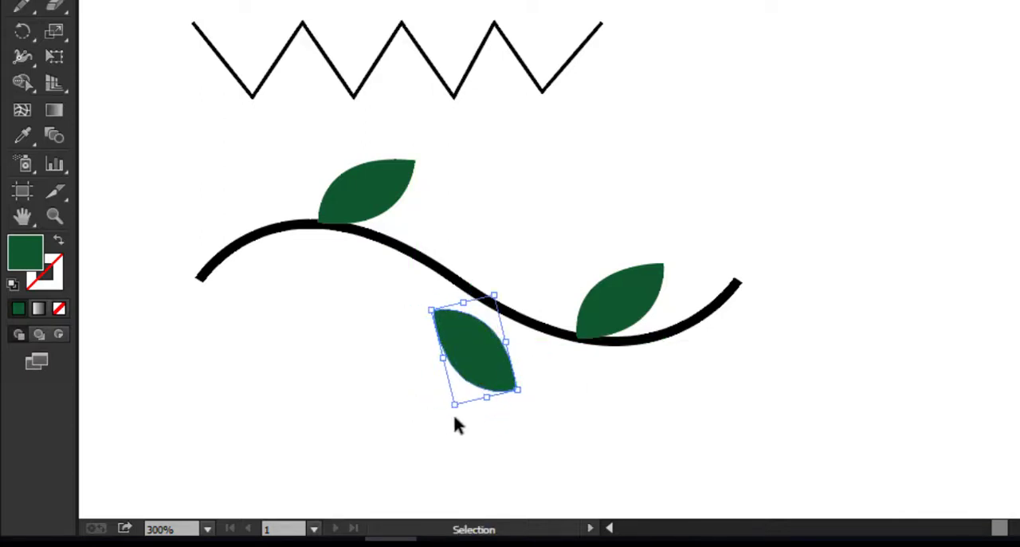
left_click_drag(457, 425, 436, 416)
left_click_drag(467, 377, 434, 363)
left_click_drag(488, 394, 475, 405)
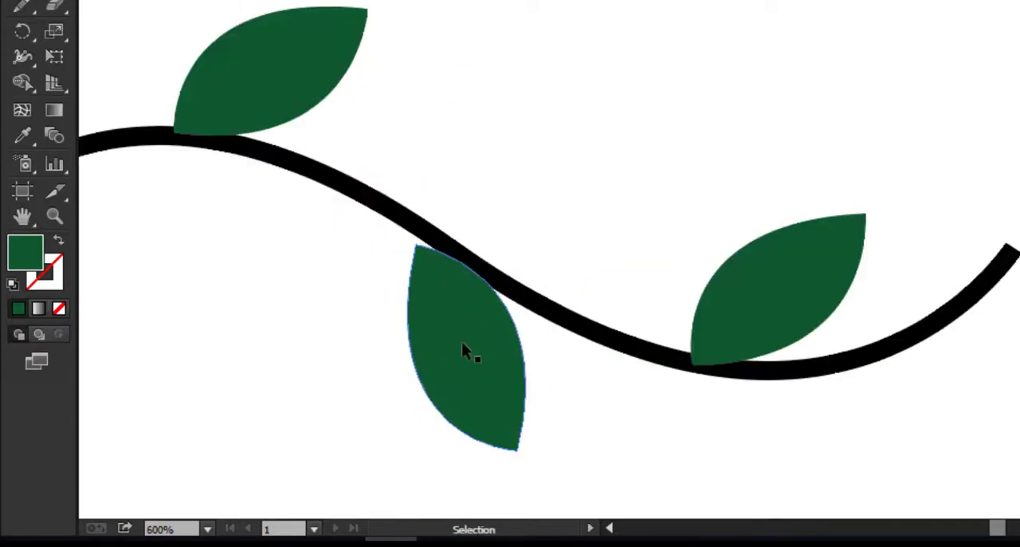
Step: Nudge the hanging leaf so its upper tip touches the branch, and deselect it
left_click_drag(462, 343, 471, 338)
left_click(445, 426)
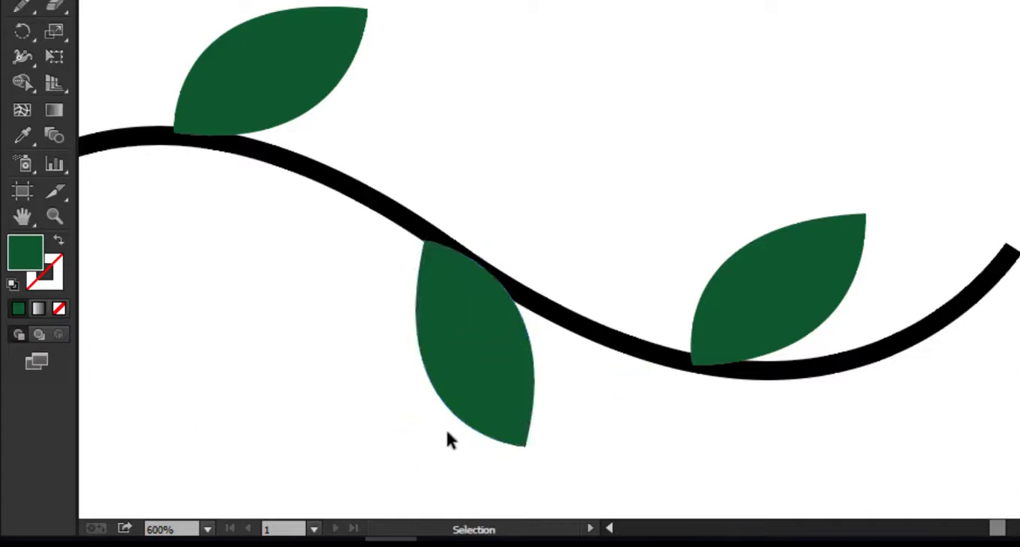
scroll(445, 426, "down", 2)
left_click_drag(478, 402, 464, 394)
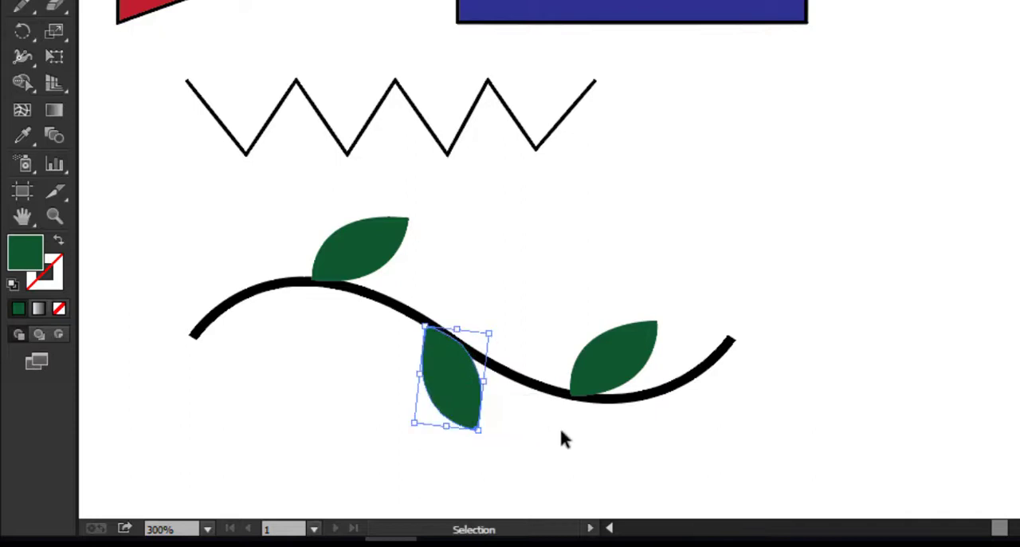
left_click(550, 422)
Step: Add six more leaf copies along both sides and at the right end of the branch, rotating and resizing them to vary
left_click_drag(610, 283, 521, 337)
left_click_drag(491, 295, 844, 223)
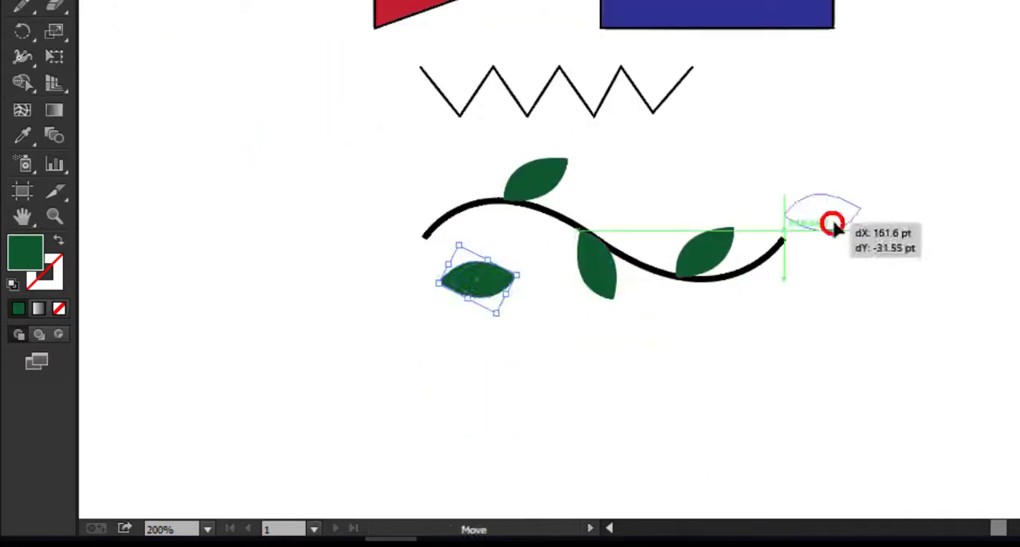
left_click_drag(856, 249, 872, 235)
left_click_drag(848, 223, 826, 238)
left_click_drag(815, 229, 787, 301)
left_click_drag(821, 334, 785, 327)
left_click_drag(796, 311, 695, 184)
scroll(514, 239, "up", 2)
scroll(515, 239, "down", 1)
left_click_drag(753, 207, 694, 259)
left_click_drag(680, 231, 731, 337)
left_click_drag(703, 317, 724, 389)
left_click_drag(735, 345, 462, 171)
scroll(717, 325, "up", 1)
left_click(518, 299)
scroll(518, 299, "down", 3)
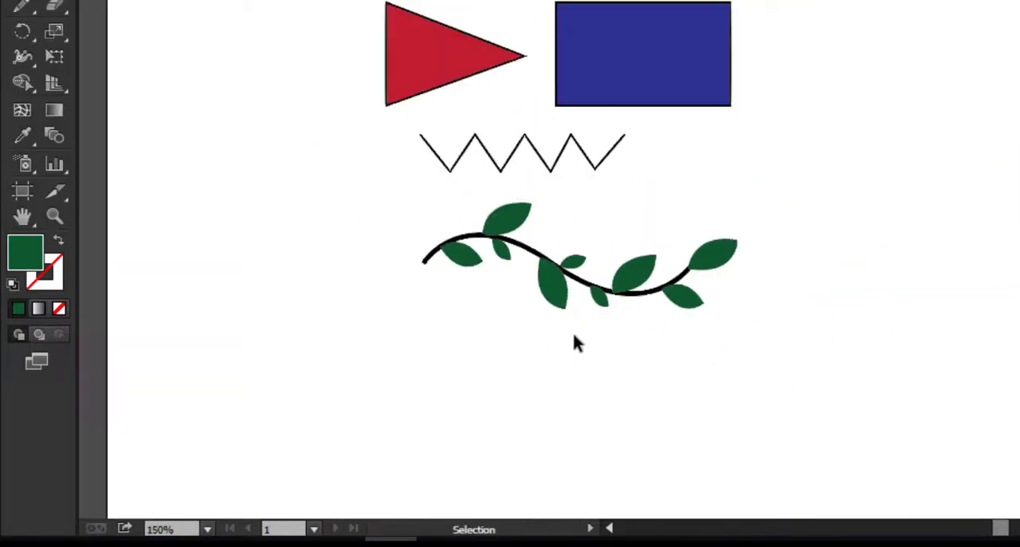
Step: Change the wavy branch's stroke colour to dark brown
scroll(573, 335, "up", 2)
left_click_drag(195, 56, 961, 368)
left_click(960, 368)
left_click(785, 217)
left_click(763, 389)
scroll(561, 296, "down", 2)
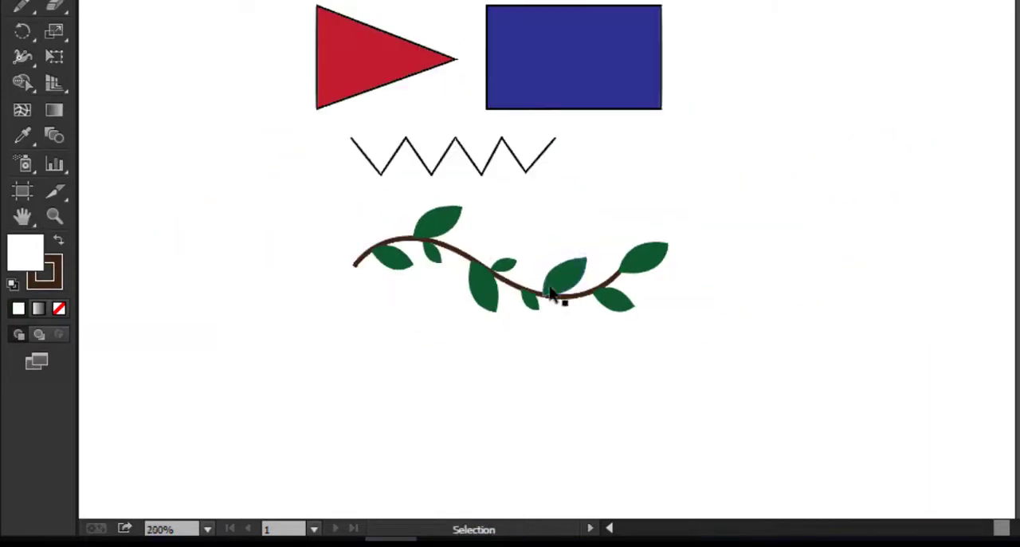
Step: Draw the upper half of a vertical wavy Pen path beside the shapes, with two opposing curves about 40 pt each
scroll(556, 295, "up", 1)
left_click(19, 40)
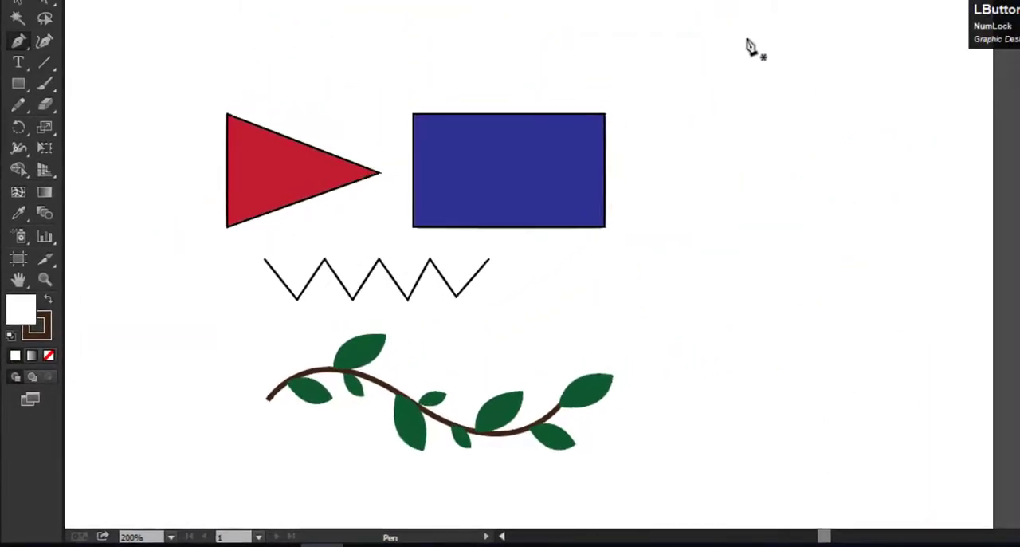
left_click(766, 21)
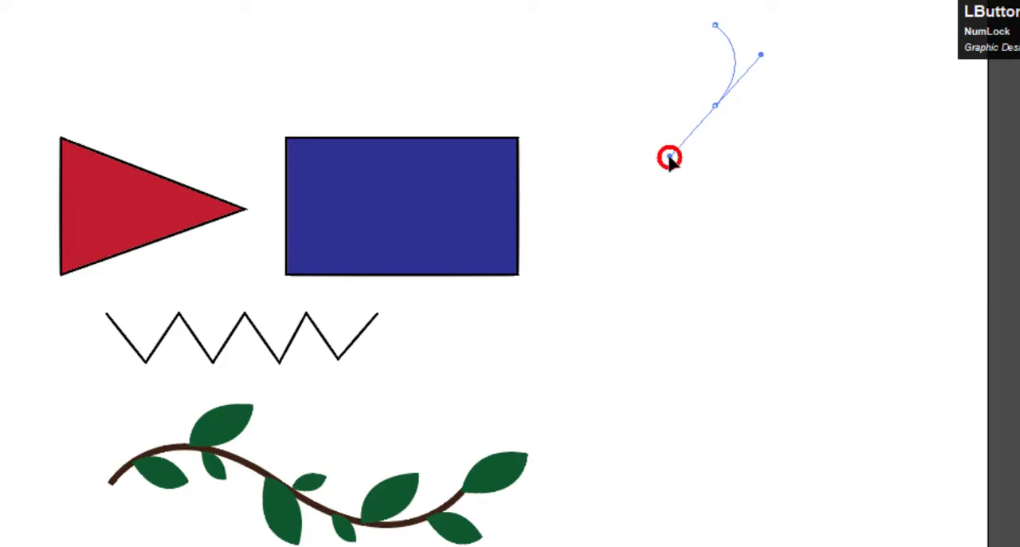
left_click_drag(669, 157, 669, 156)
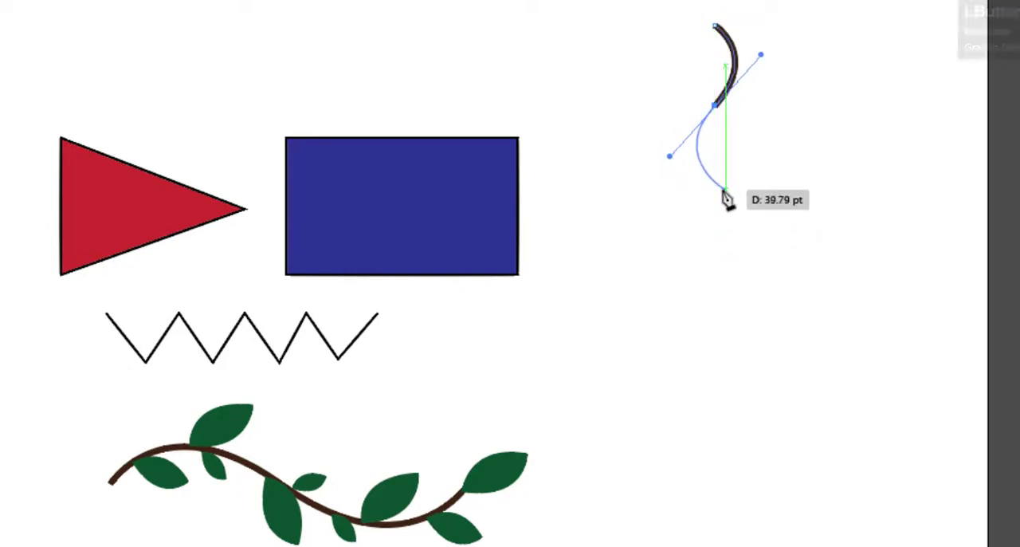
left_click_drag(726, 190, 724, 284)
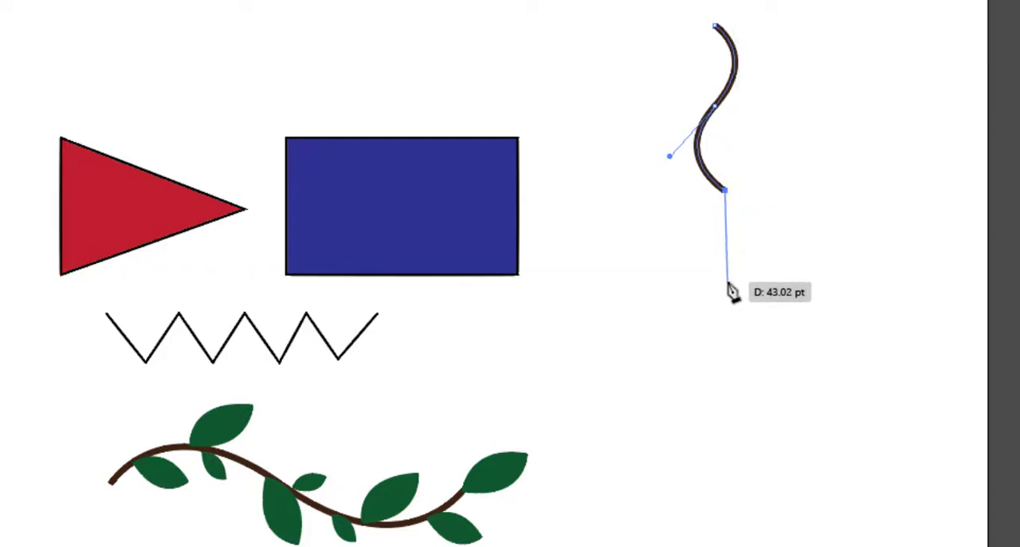
Step: Extend the vertical path downward with two more opposing curves, about 43 and 48 pt long
left_click(723, 288)
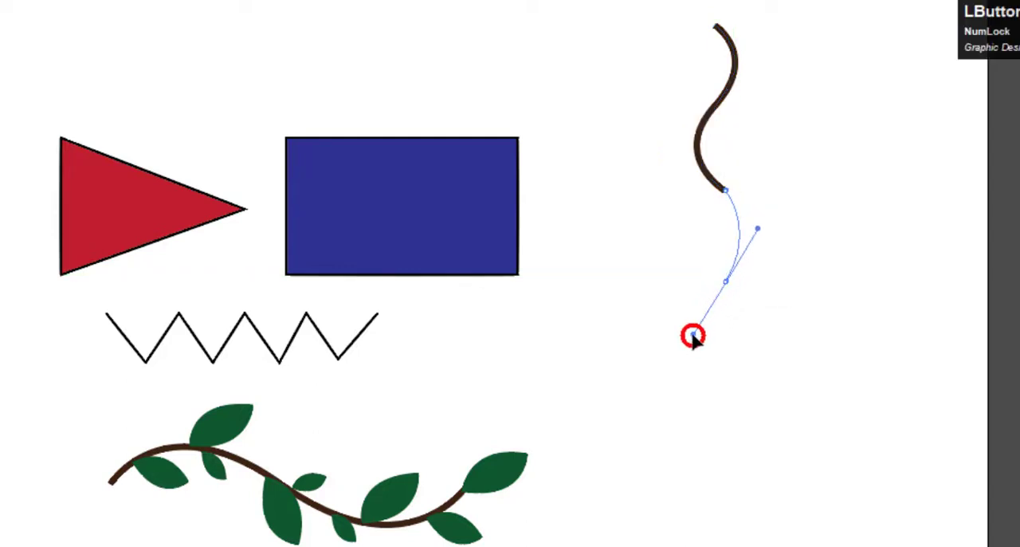
left_click_drag(692, 335, 692, 335)
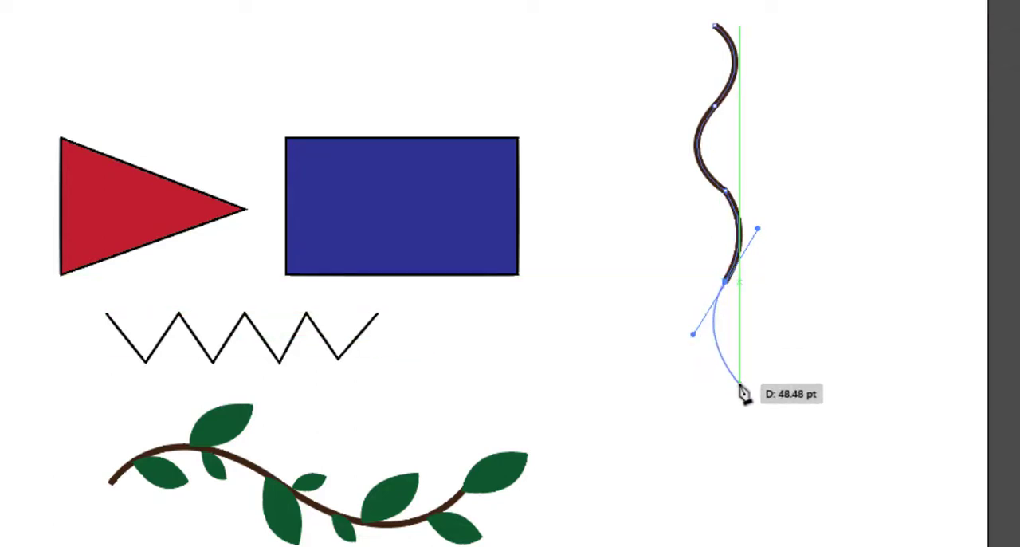
left_click(739, 385)
scroll(761, 398, "down", 3)
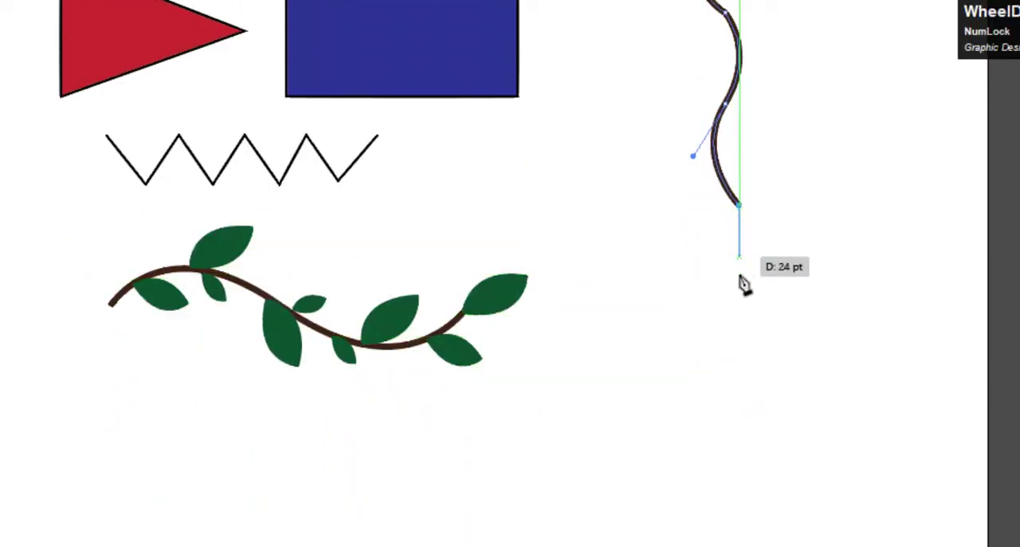
left_click_drag(739, 301, 706, 351)
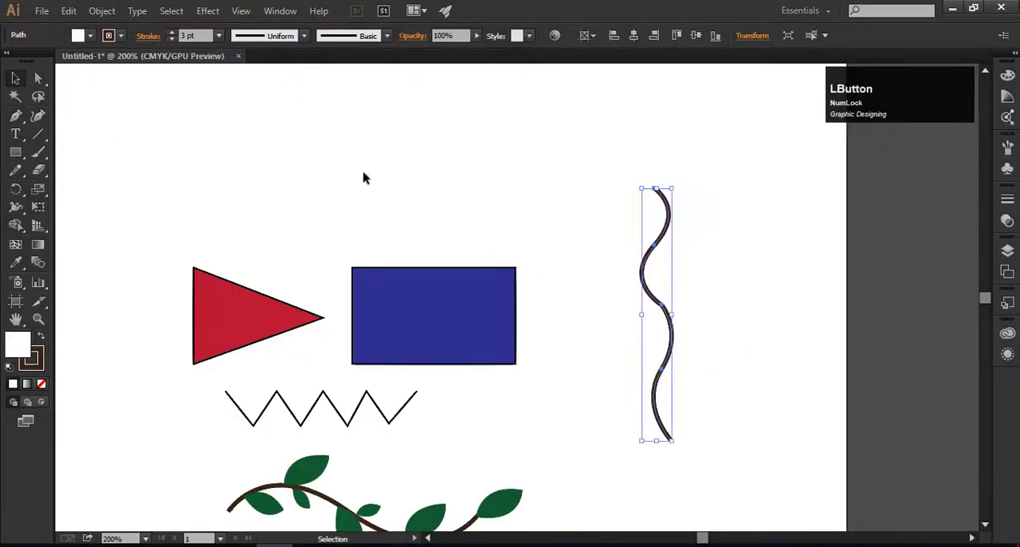
Step: Adjust the direction handles on either side of the vertical path's middle anchor to smooth its kink, and deselect the path
left_click(363, 177)
left_click(665, 312)
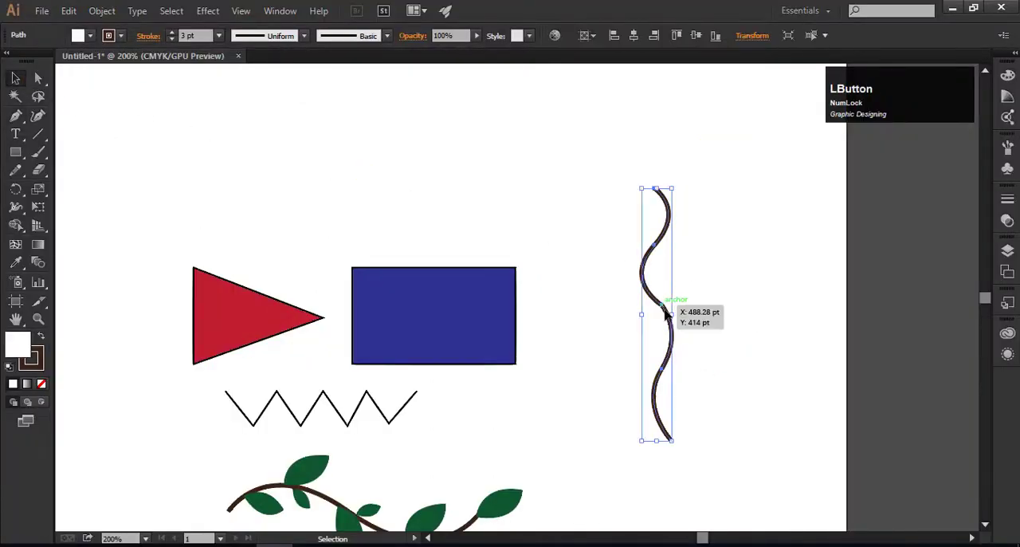
scroll(673, 314, "up", 3)
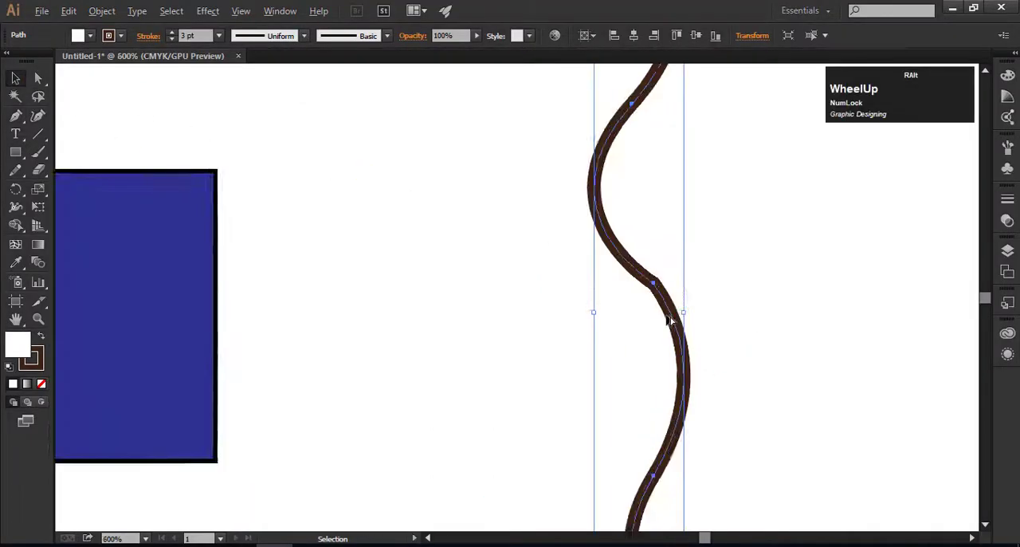
left_click(38, 78)
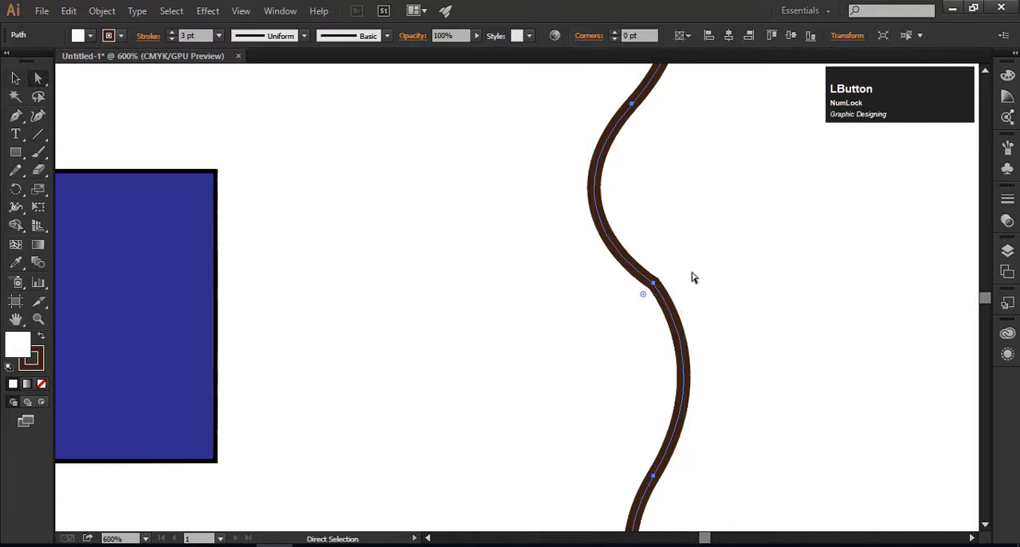
left_click(653, 283)
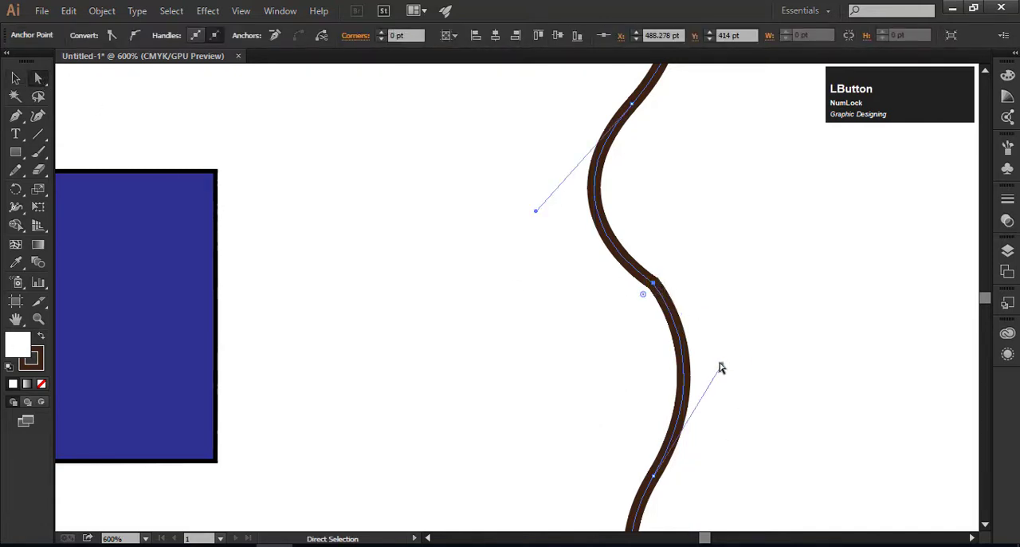
left_click_drag(719, 367, 752, 375)
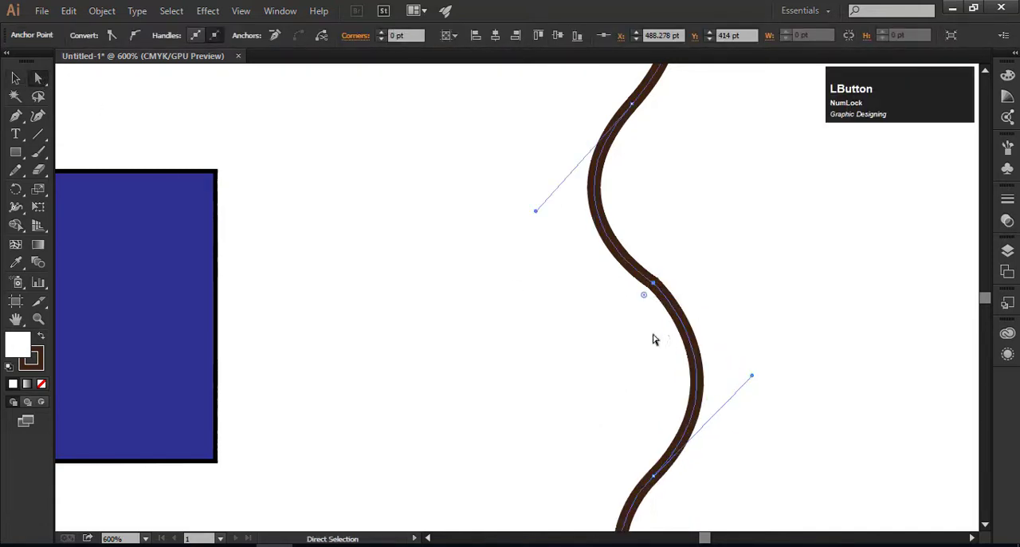
left_click_drag(536, 212, 544, 207)
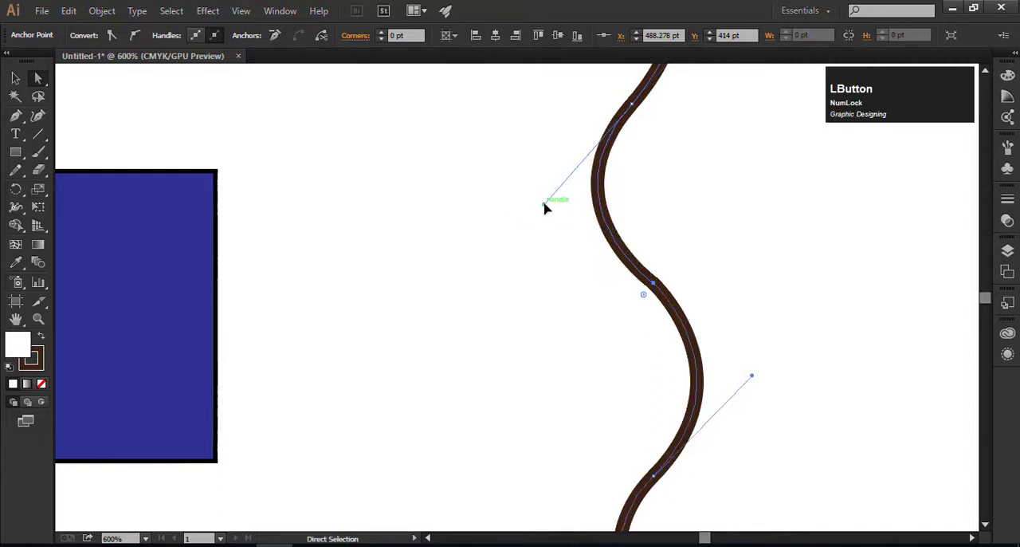
scroll(696, 305, "down", 4)
left_click(696, 305)
scroll(612, 396, "down", 2)
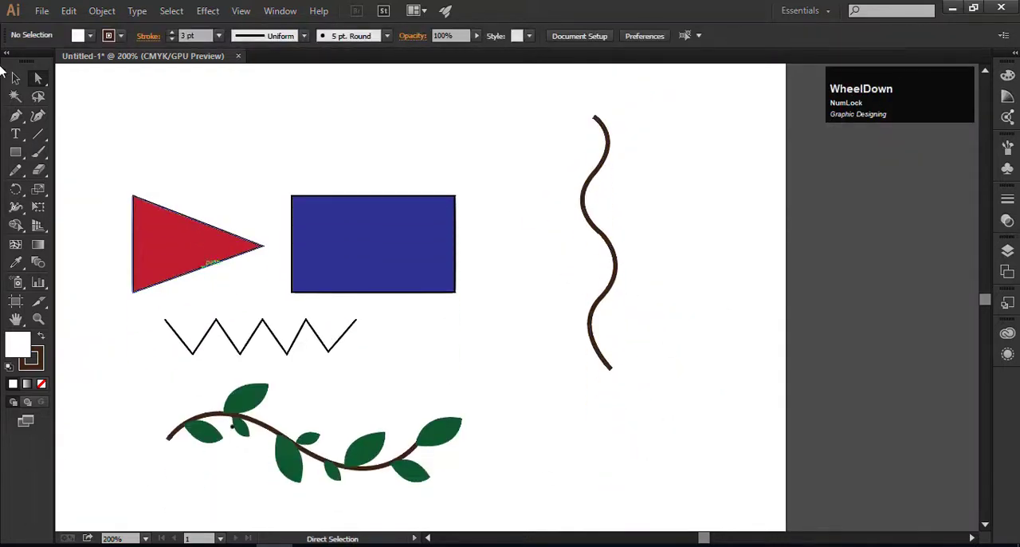